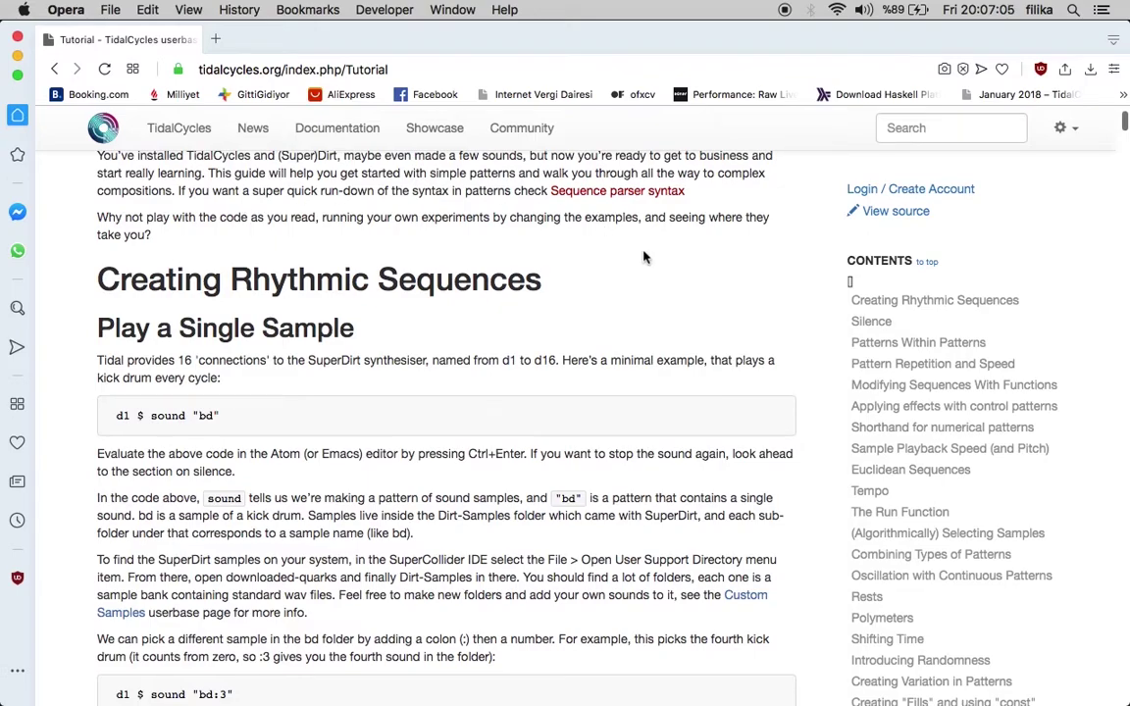
Highlight the connection names "d1 to d16" in the tutorial's Play a Single Sample section
drag(503, 360, 556, 365)
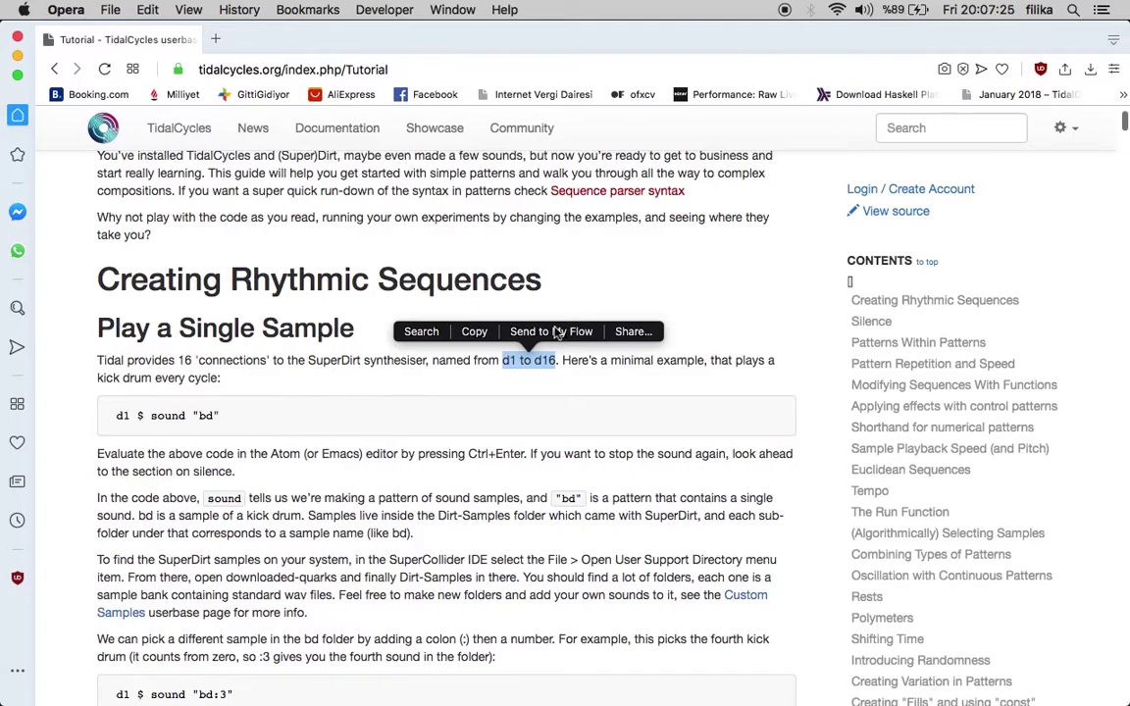
key(ctrl+Up)
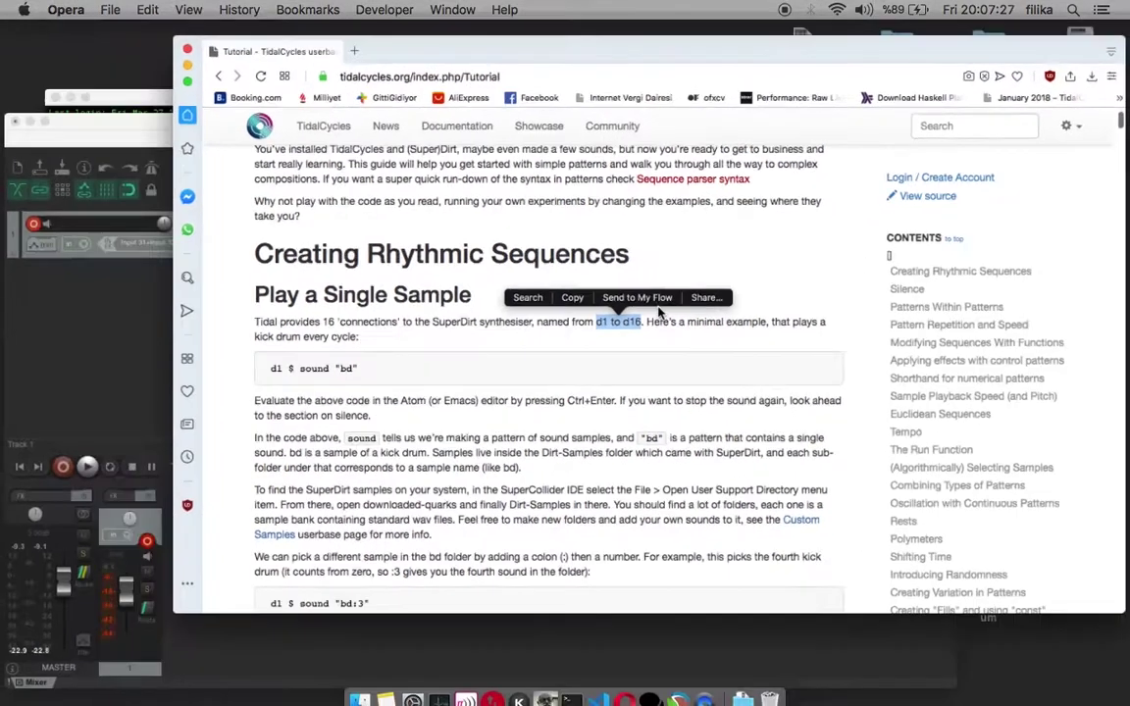
click(659, 311)
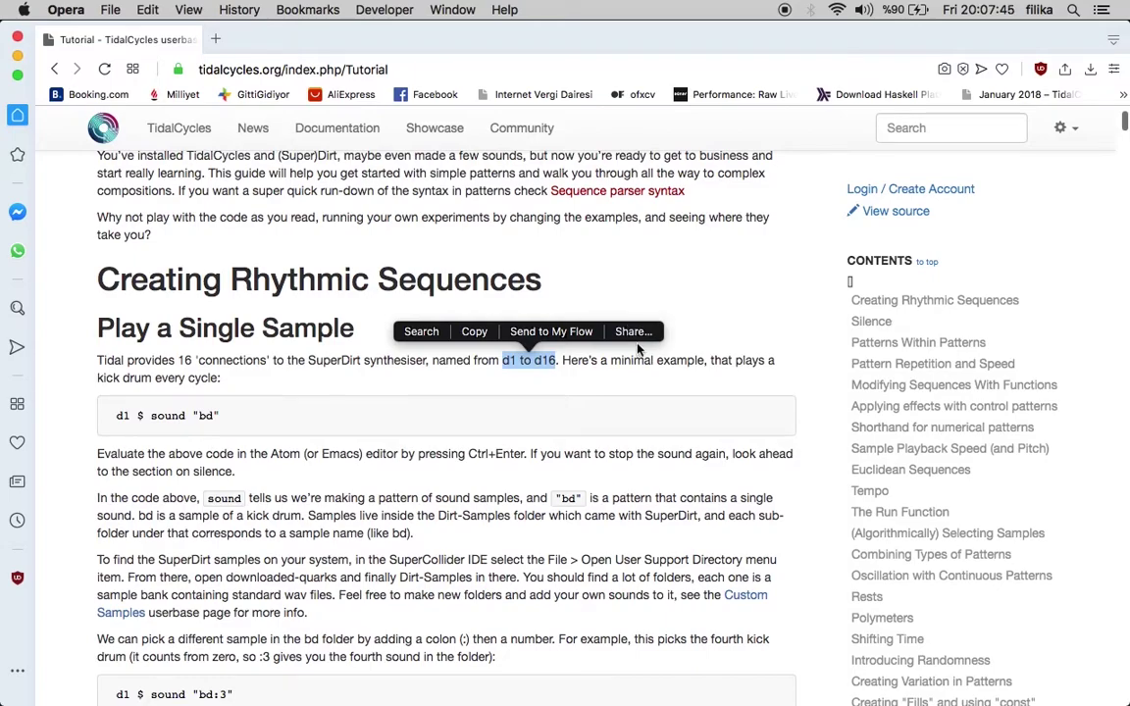
Open SuperCollider and show the beginning of the multichannel routing setup in startup-forrecording.scd
key(super+space)
text(super)
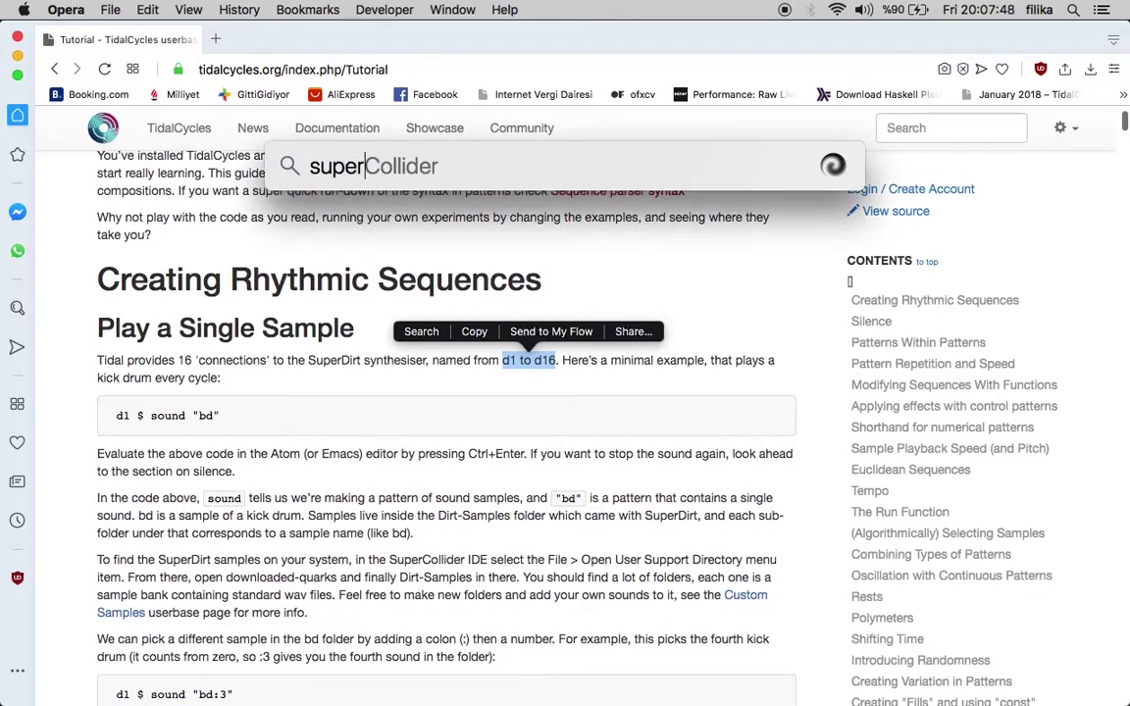
key(Return)
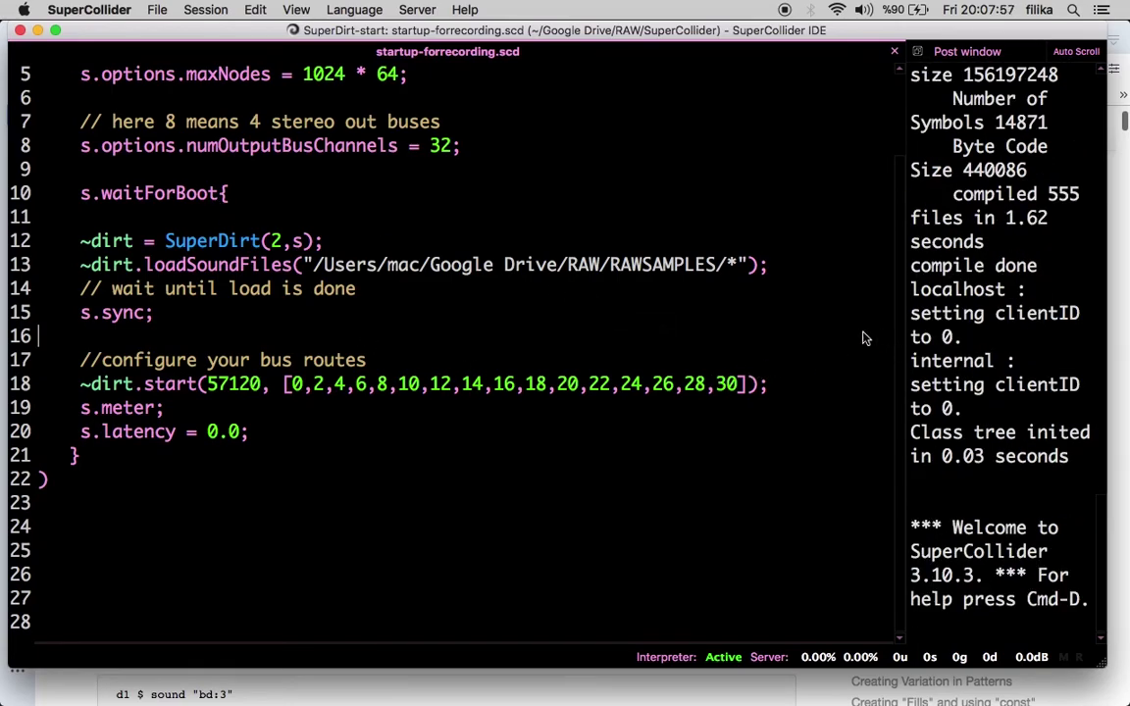
scroll(206, 390, up, 4)
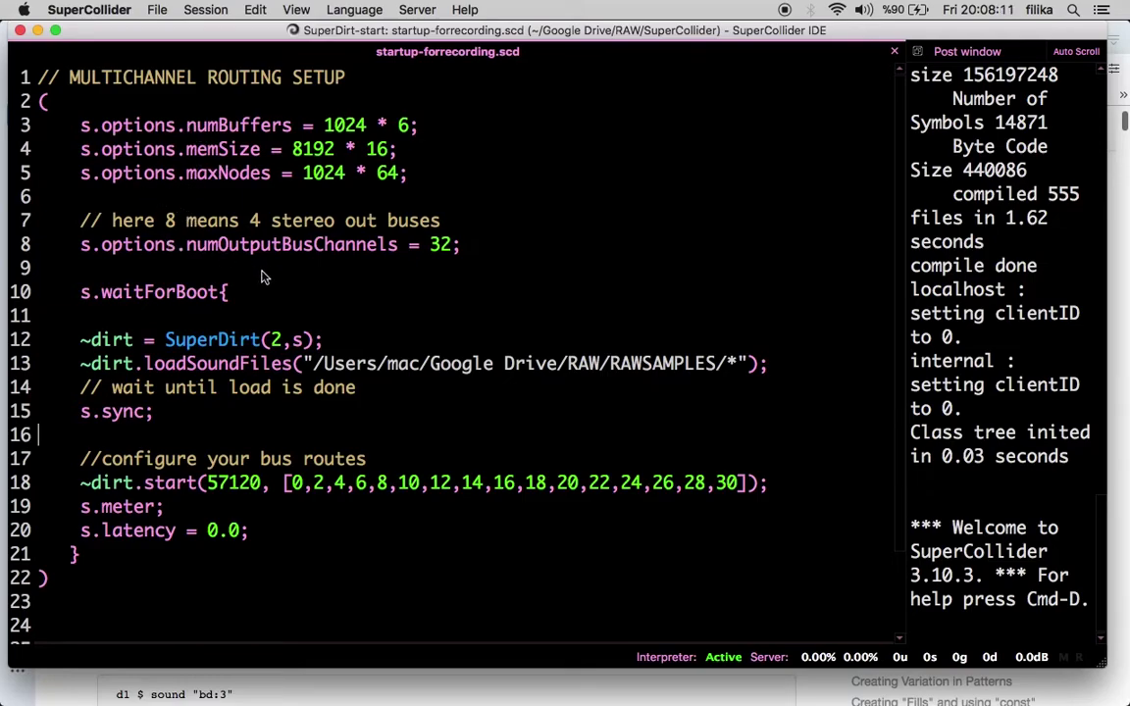
Switch to the TidalCycles tutorial in Opera, highlight "d1 to d16" again, and return to SuperCollider
key(ctrl+Up)
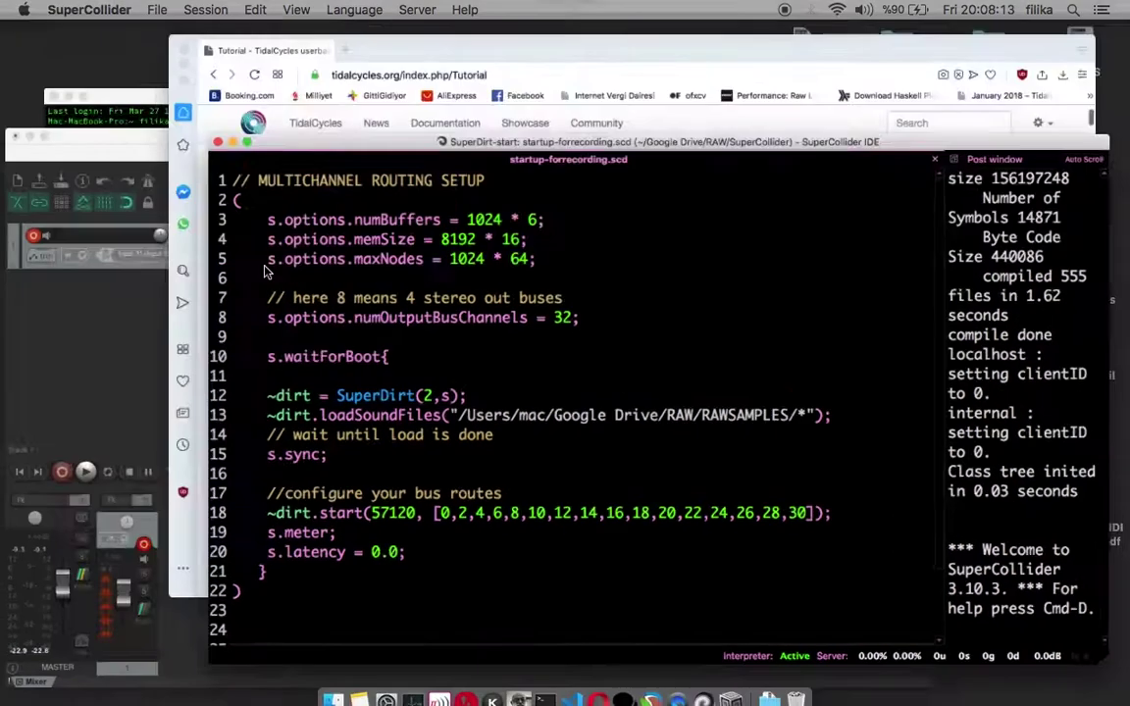
click(687, 245)
drag(502, 360, 545, 375)
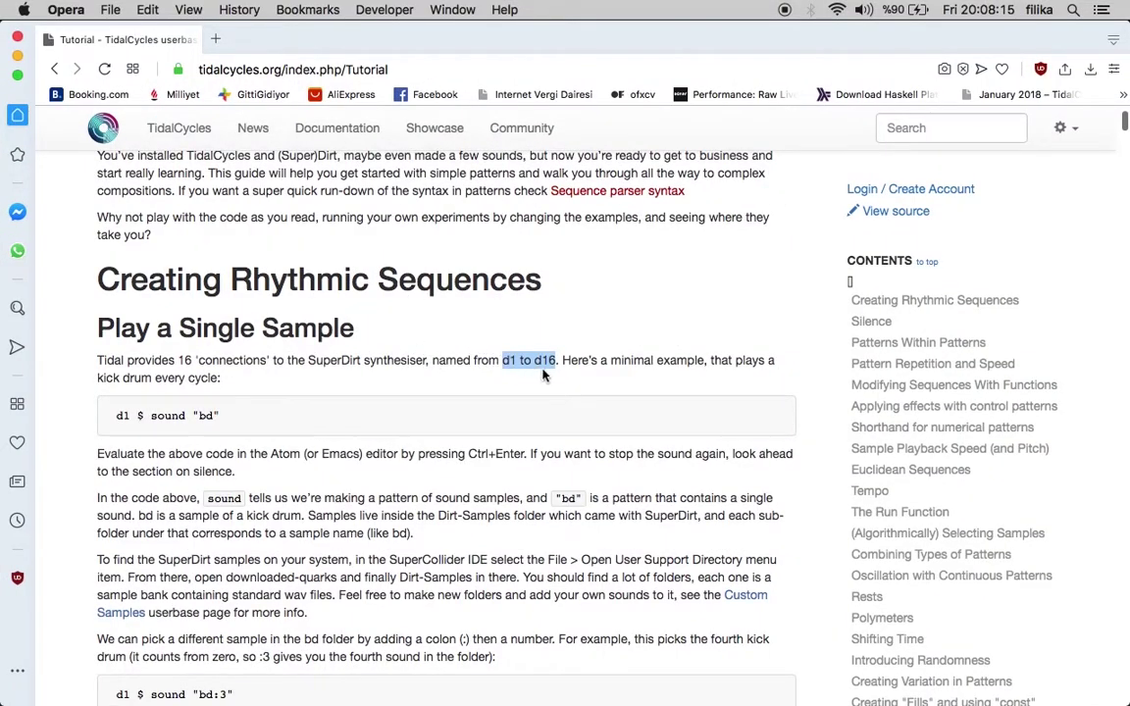
key(ctrl+Up)
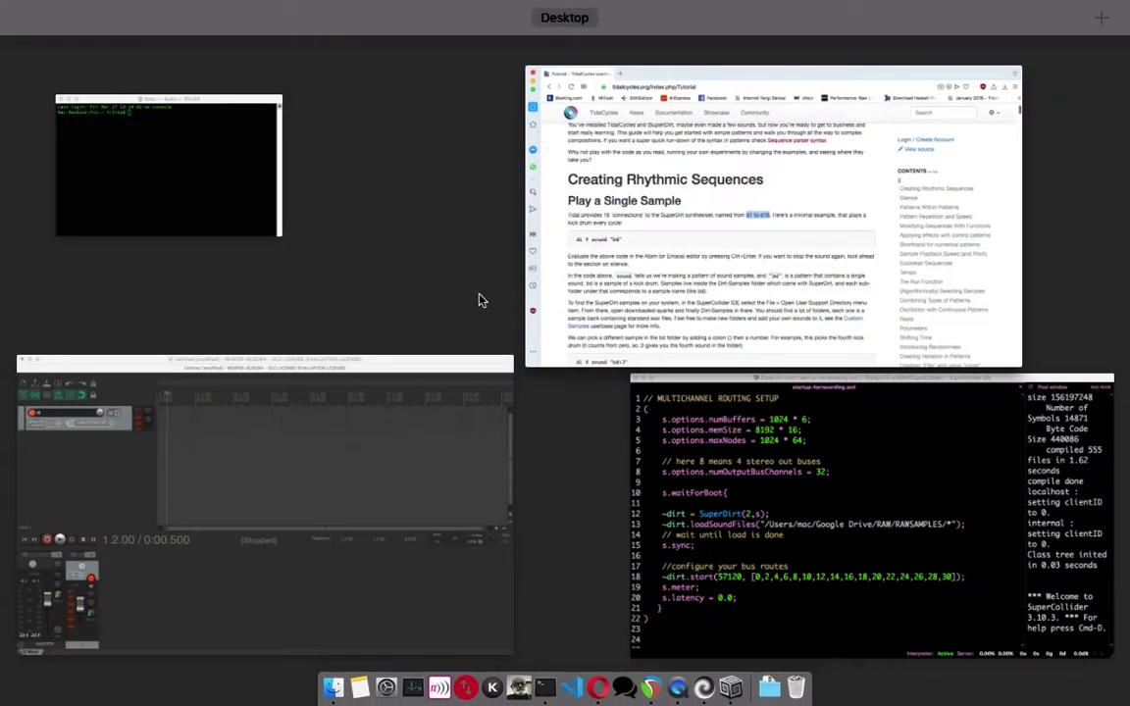
click(728, 458)
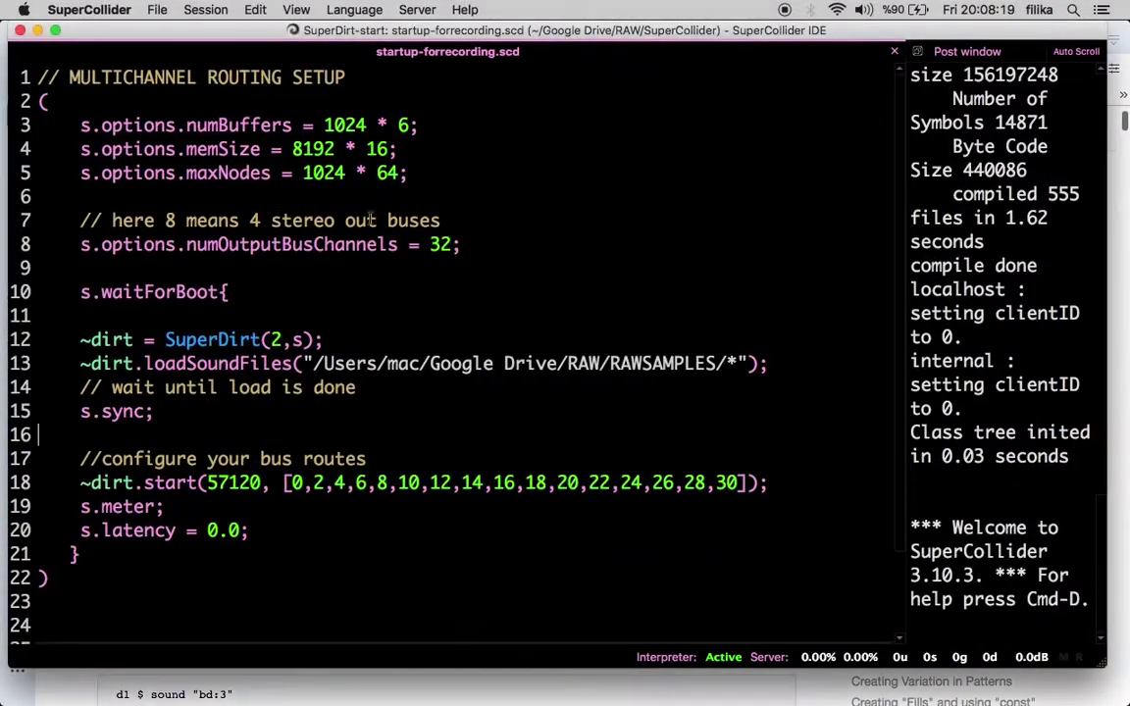
Examine the numOutputBusChannels value and the full list of bus routes, 0 to 30, in the ~dirt.start line
double_click(442, 245)
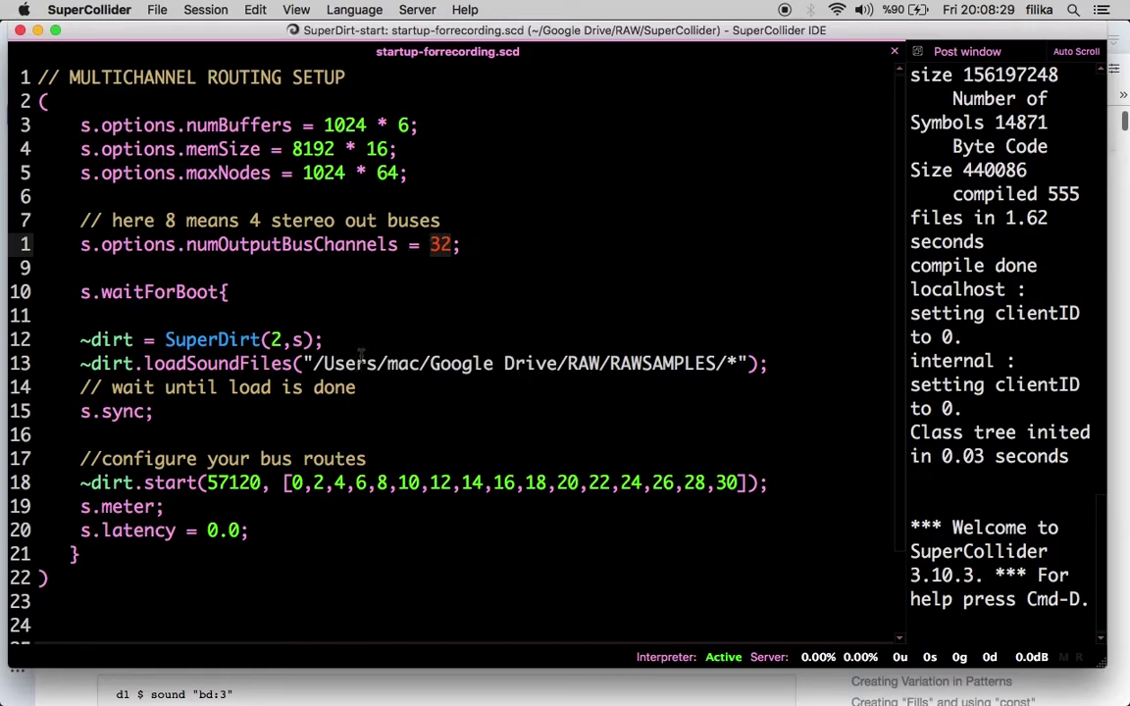
click(288, 483)
double_click(296, 483)
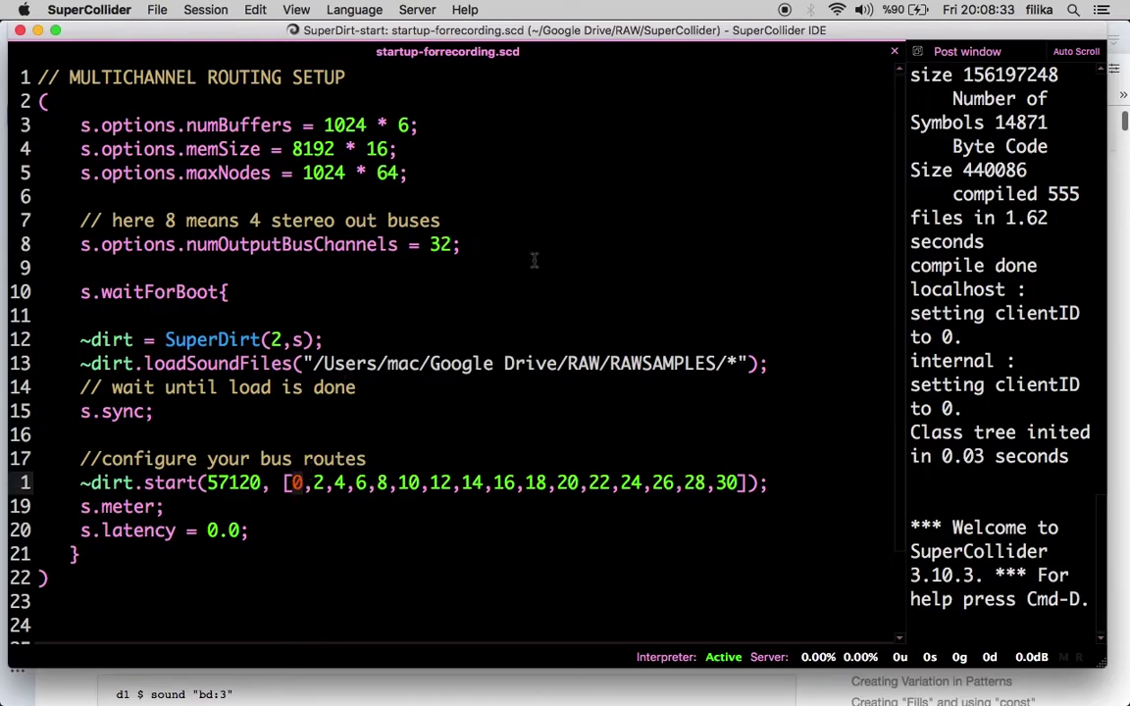
key(End)
key(Left)
key(Left)
key(Left)
key(alt+shift+Left)
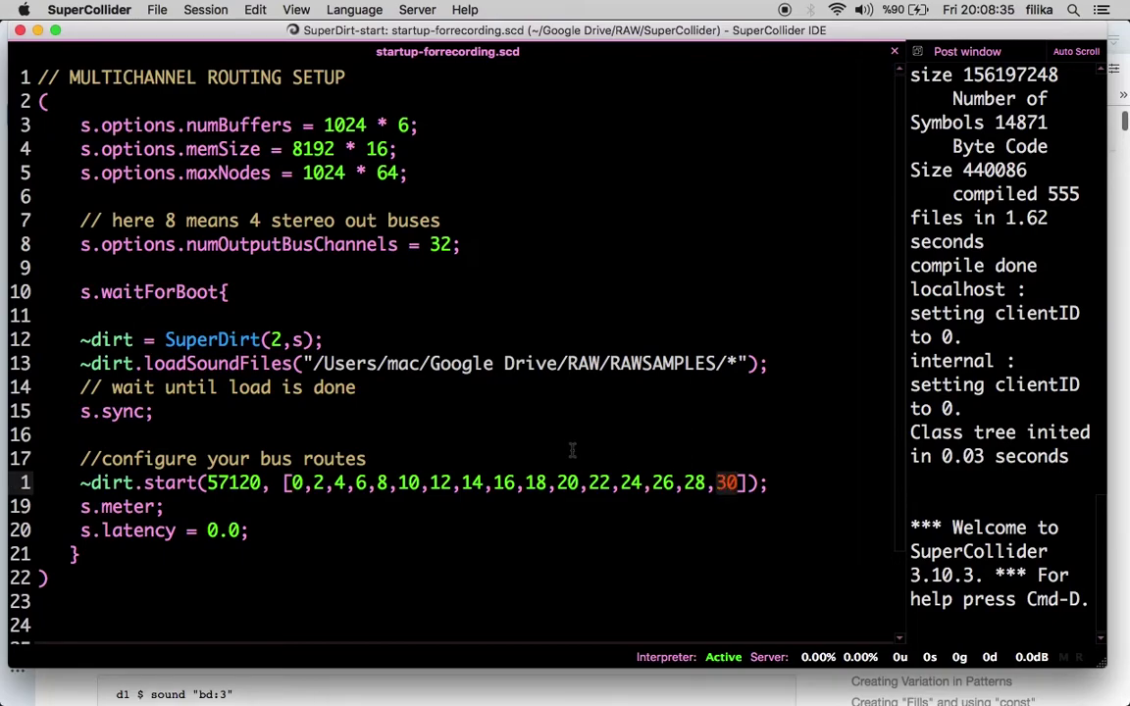
drag(291, 482, 738, 486)
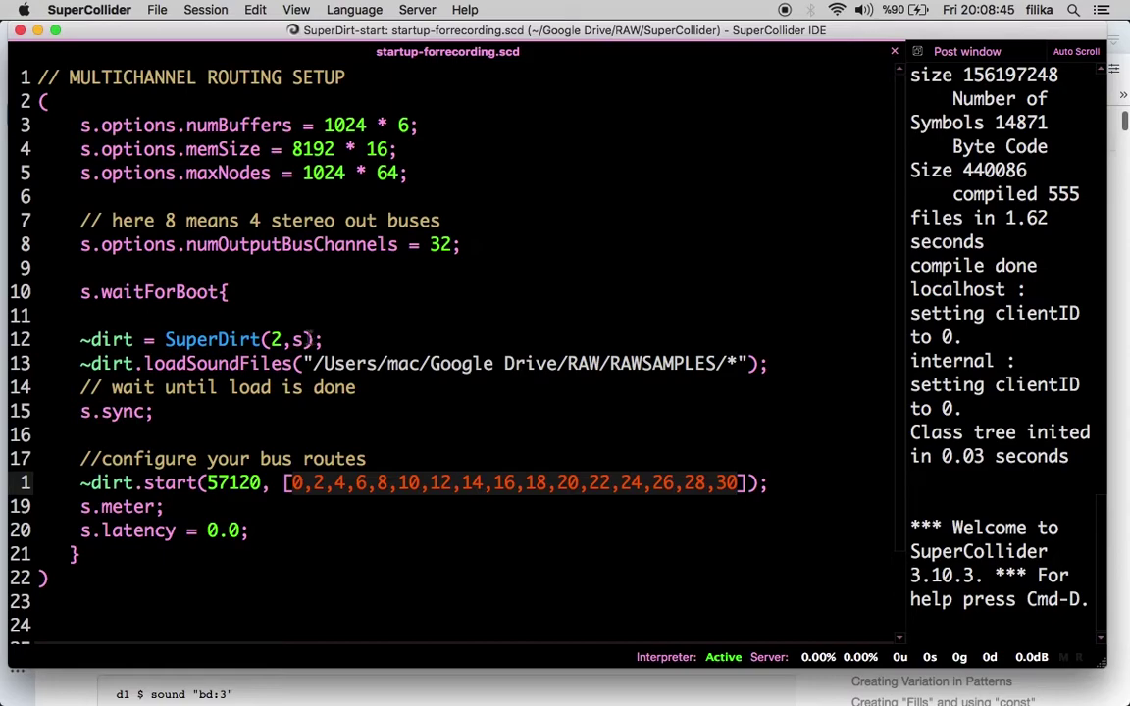
Check which output device is selected in the system's sound settings
click(863, 10)
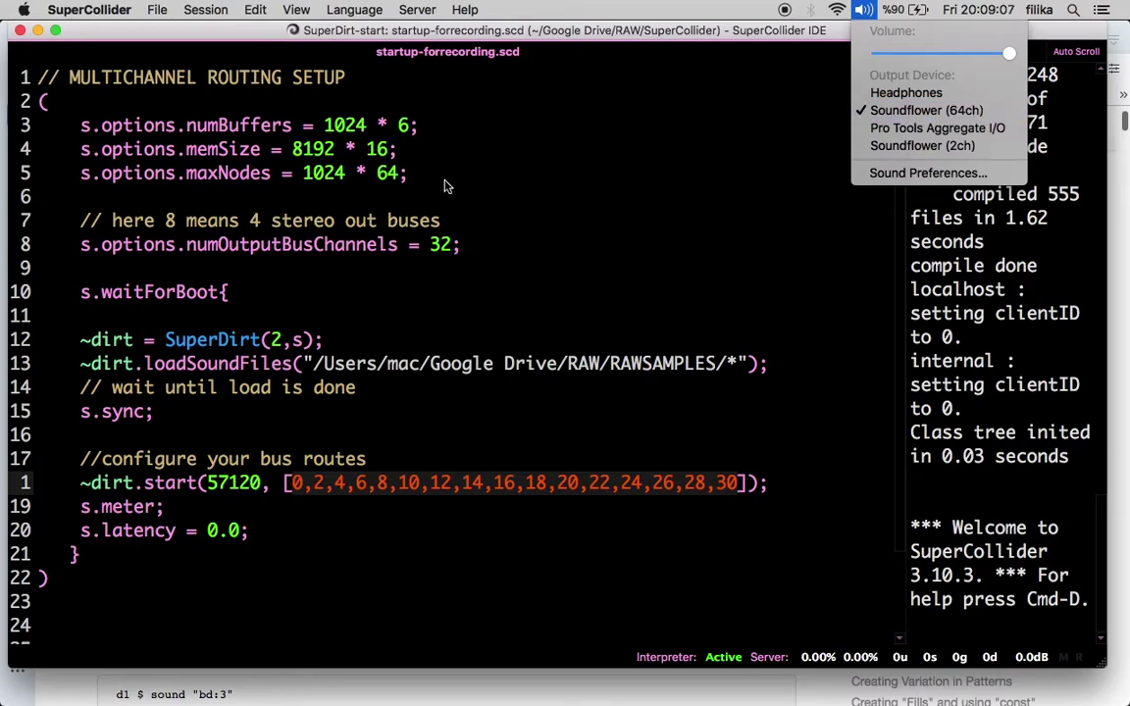
click(411, 244)
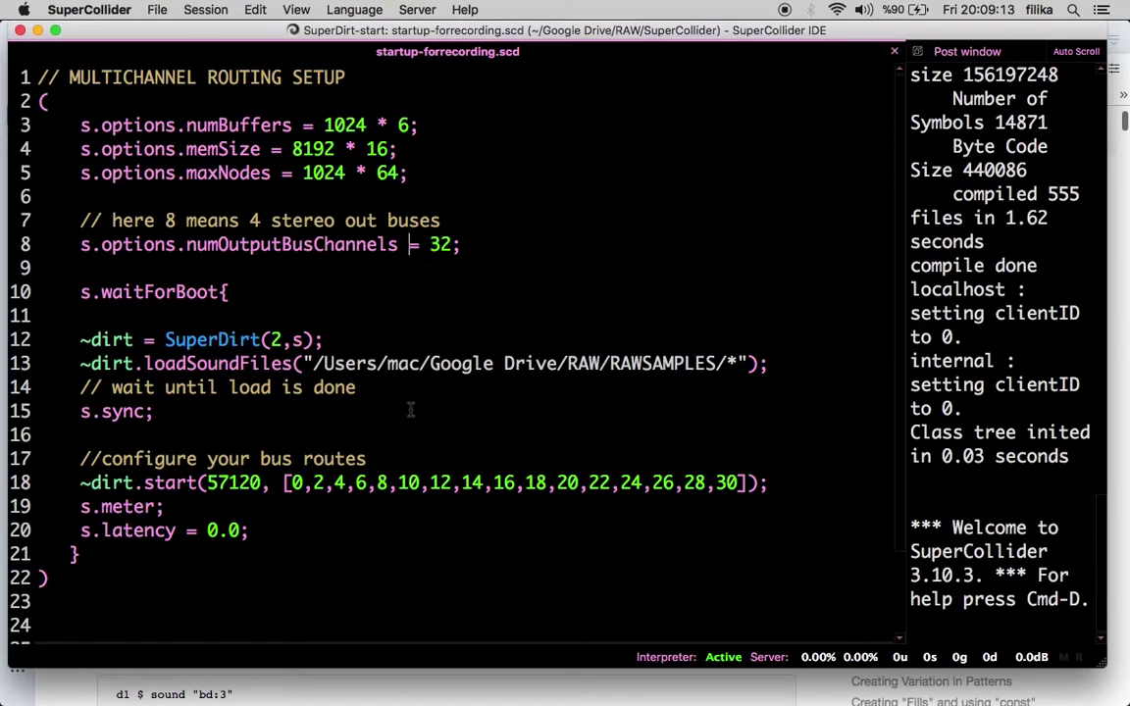
Evaluate the multichannel routing setup block to start SuperDirt, and move the level meter window over the upper code lines
click(281, 313)
key(super+Return)
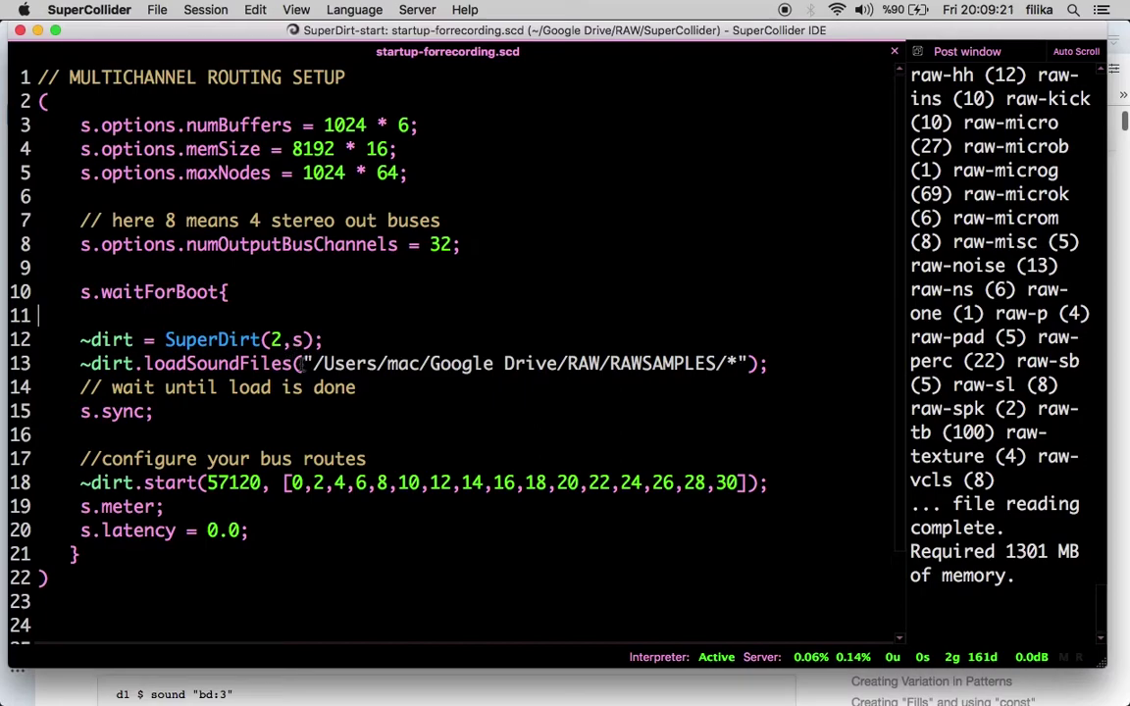
drag(411, 246, 453, 458)
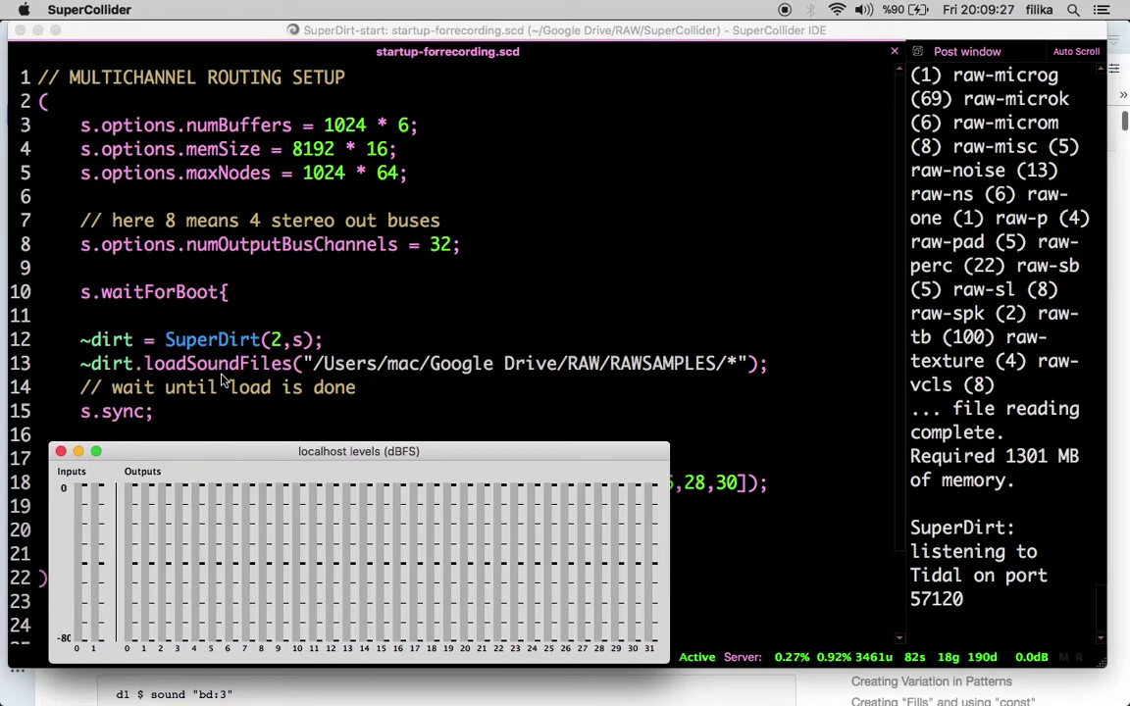
drag(449, 449, 520, 184)
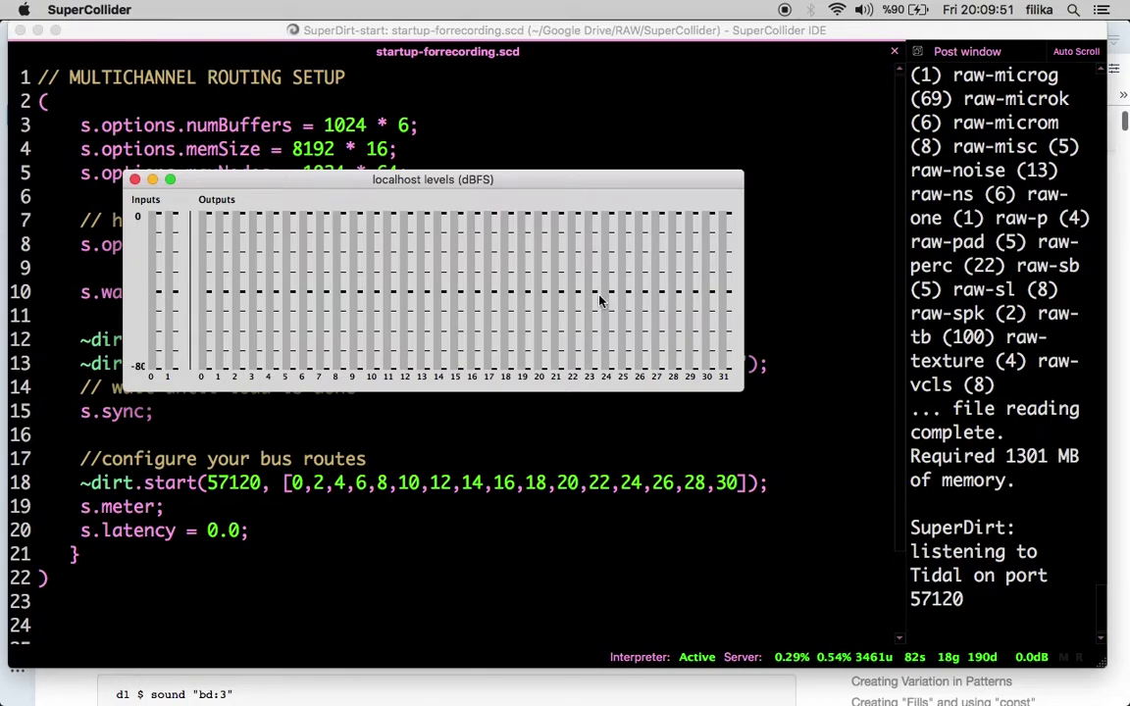
Switch to Visual Studio Code with the multiple-channel.tidal file
key(super+space)
text(code)
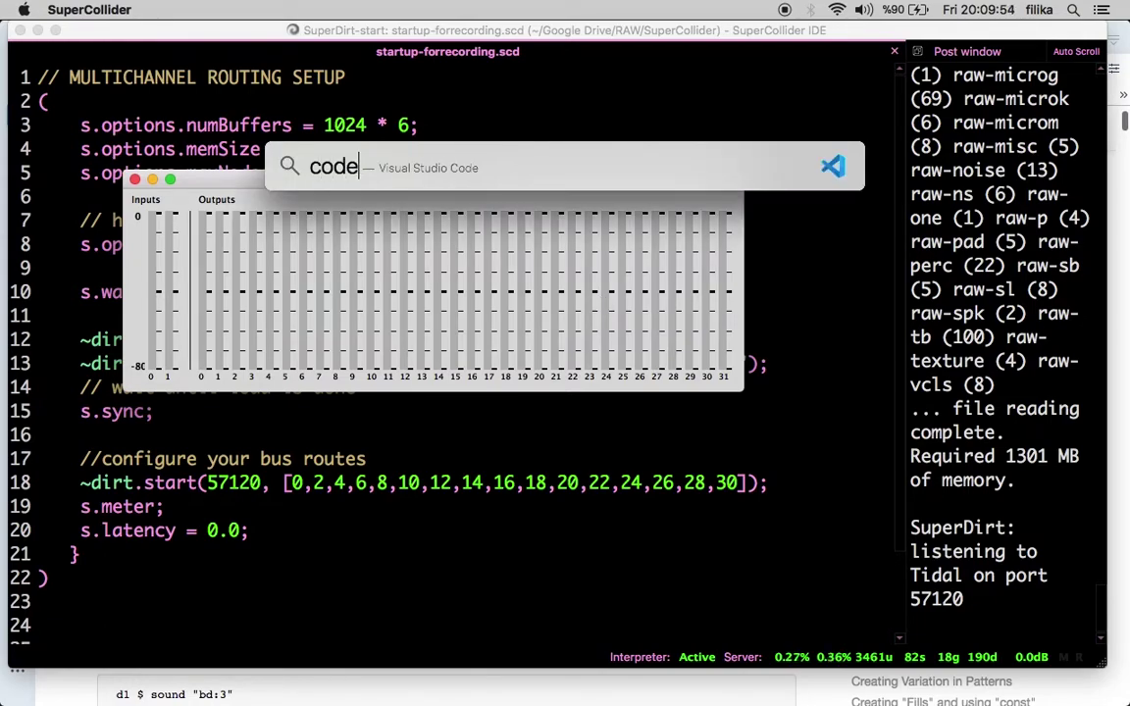
key(Return)
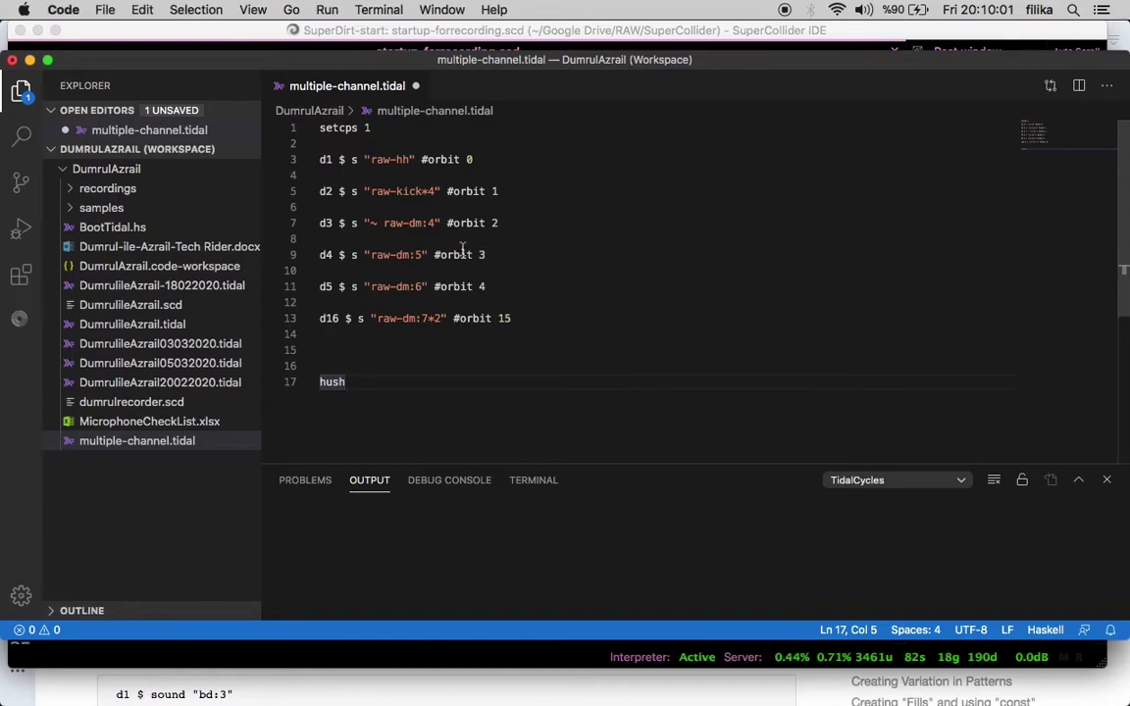
Review the bus routes in SuperCollider's ~dirt.start line against the Tidal orbits, and return to Visual Studio Code
click(494, 192)
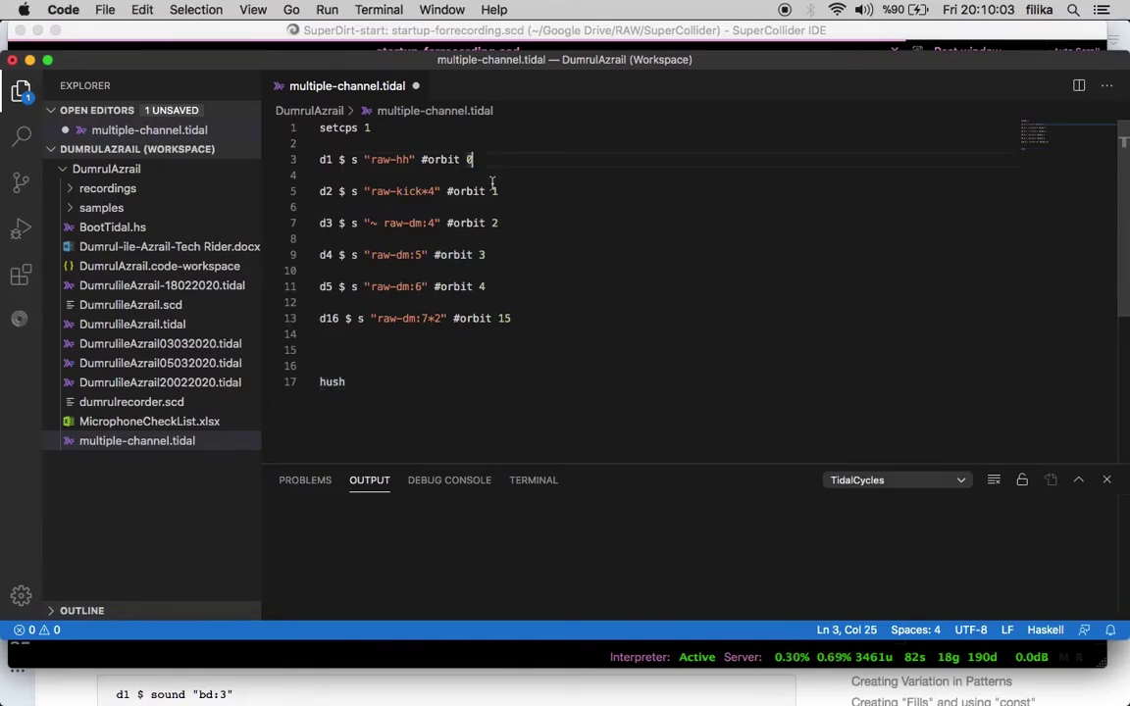
key(ctrl+Up)
click(795, 525)
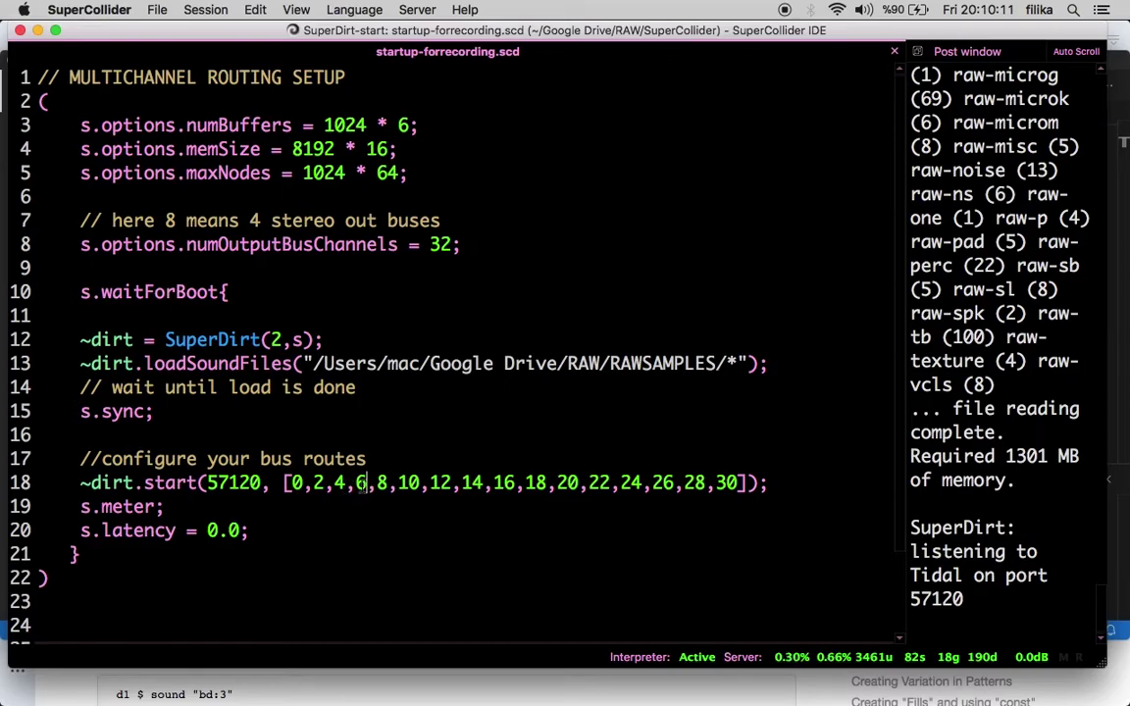
key(ctrl+Up)
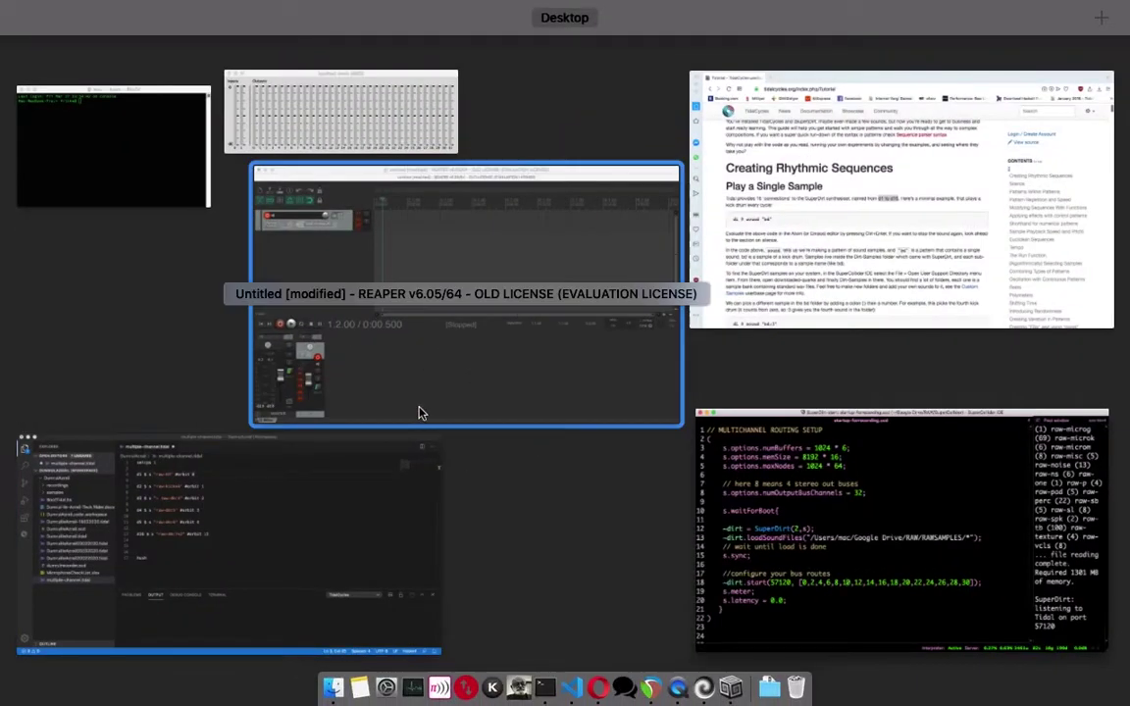
click(349, 520)
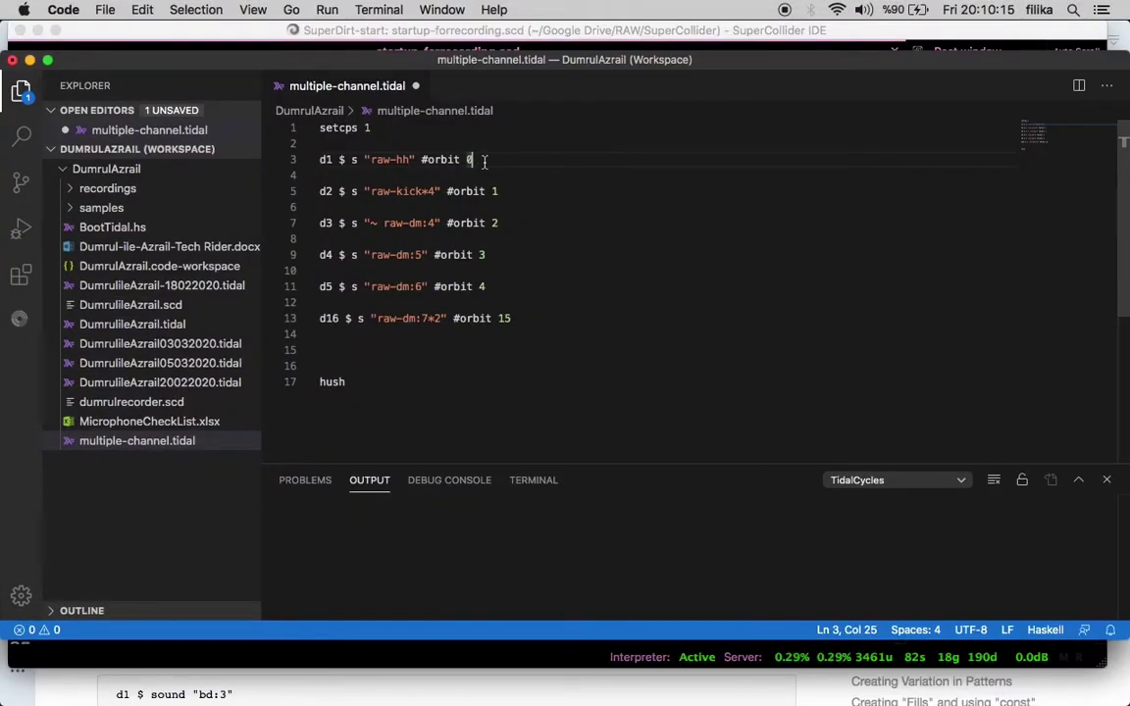
Add the comment "--routed to Soundflower audio ch 1-2" at the end of the d1 pattern line
drag(480, 160, 286, 159)
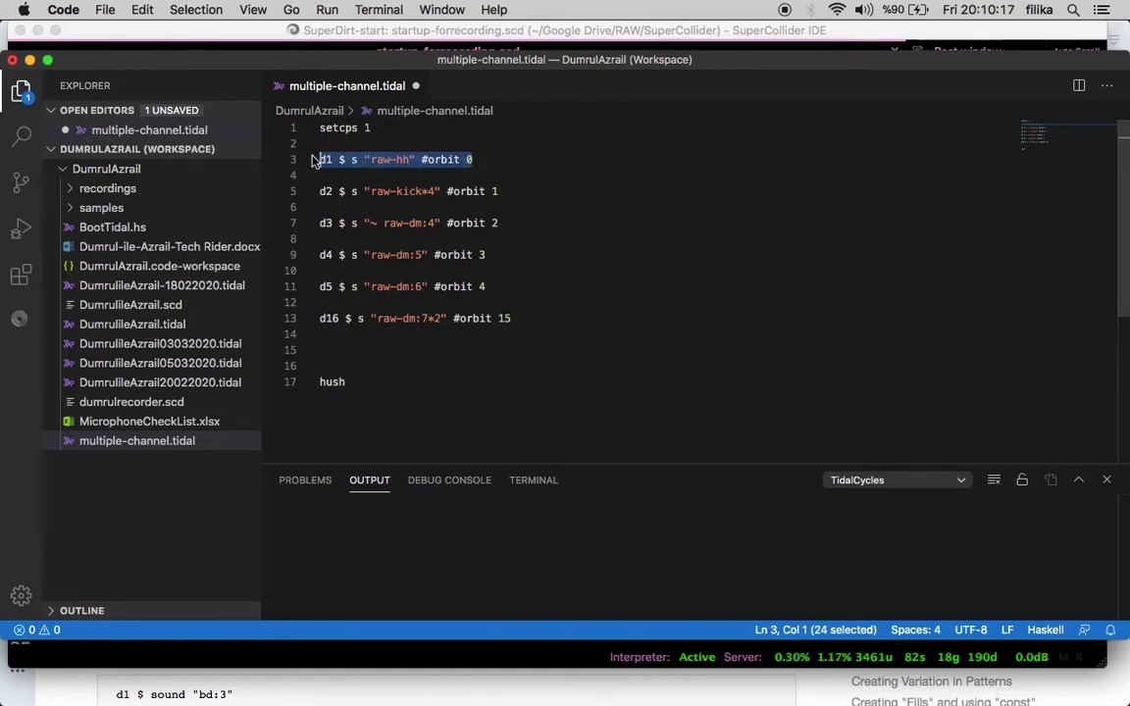
click(484, 160)
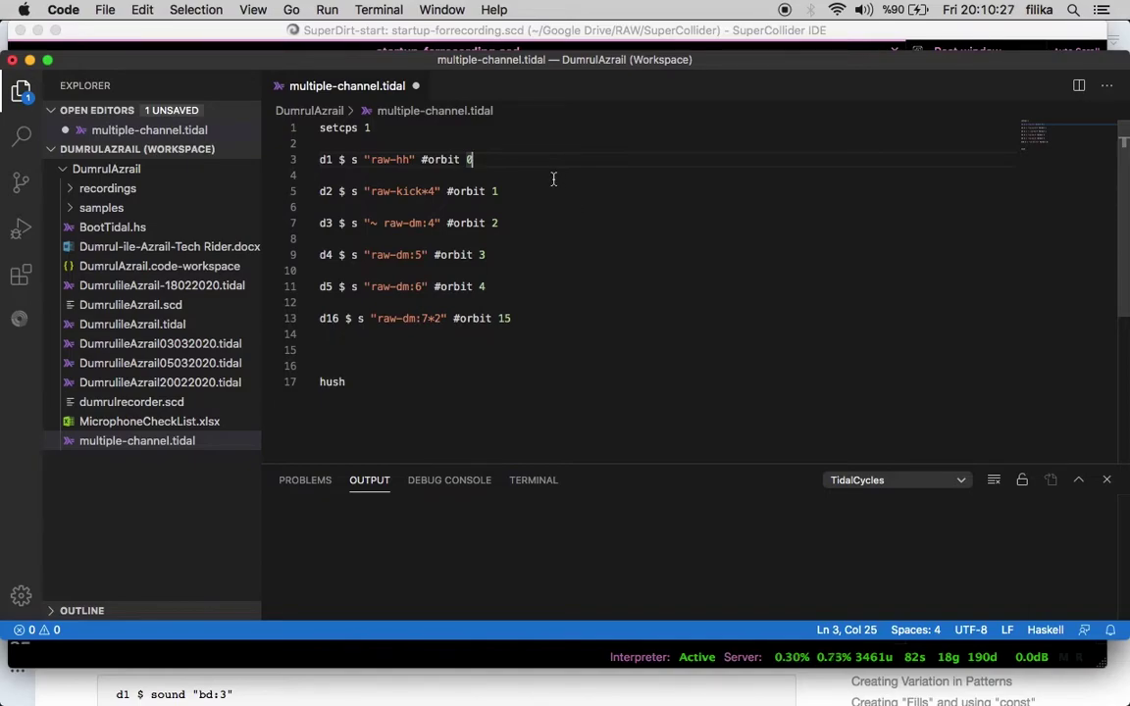
text(--routed to Soundflowe)
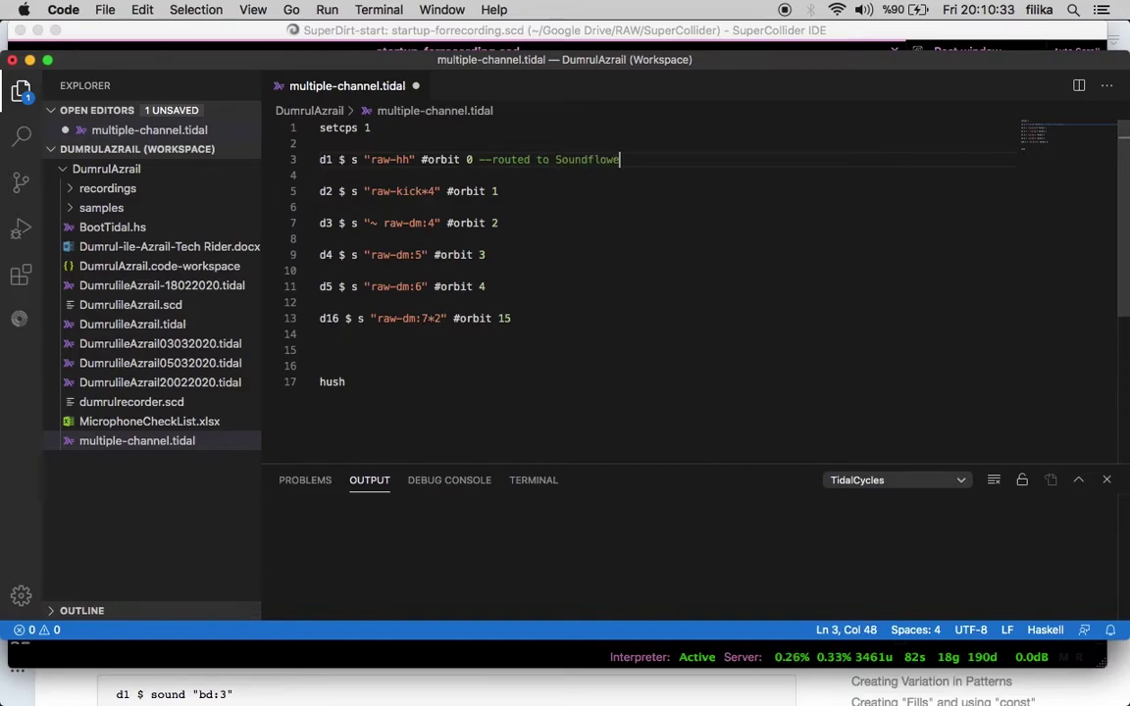
text(r audio ch 1-2)
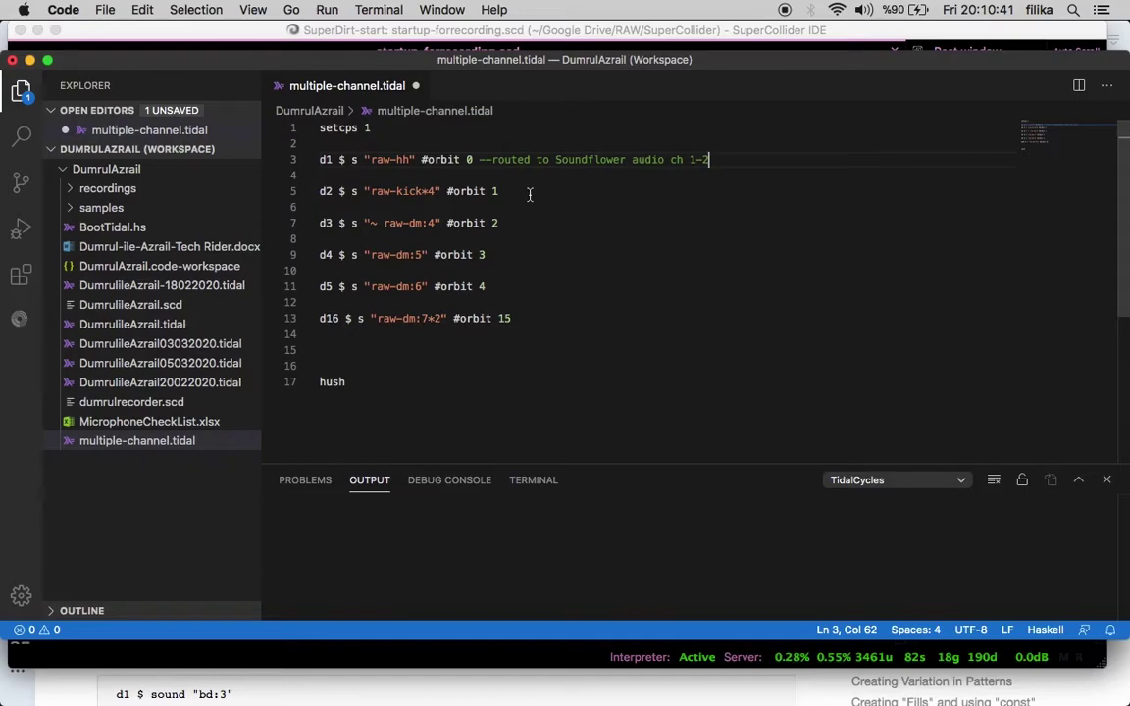
Copy the routing comment to the end of the d2 line, change its channels to 3-4, and save the file
drag(479, 159, 597, 174)
key(super+c)
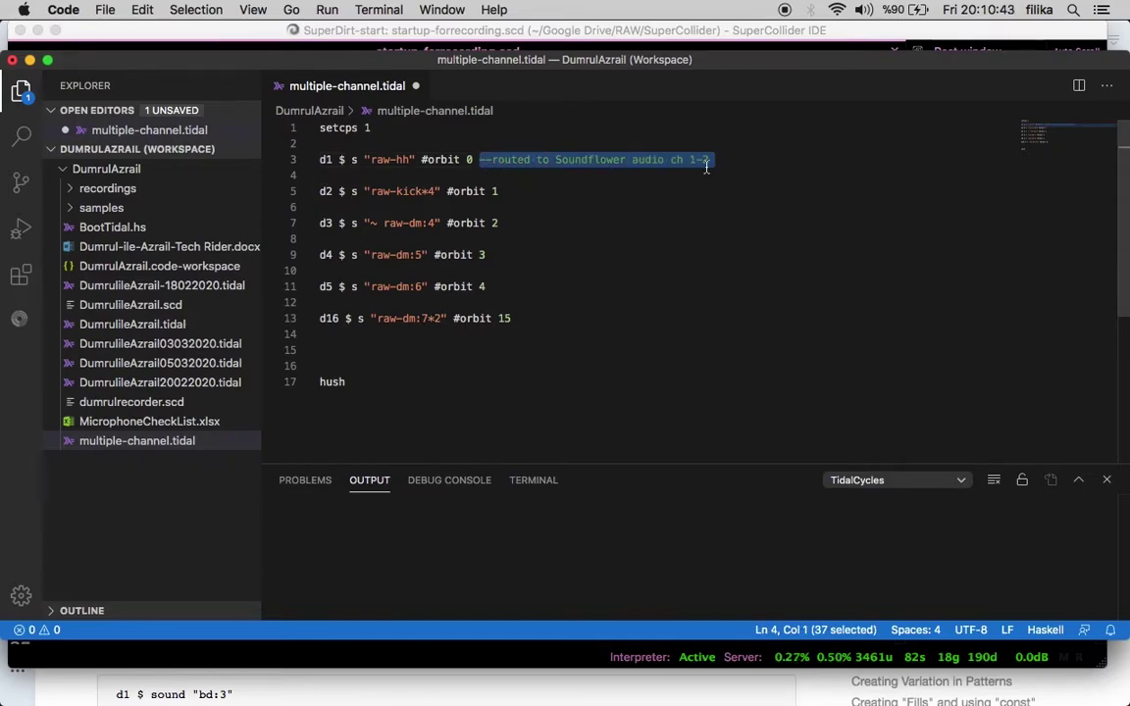
click(629, 185)
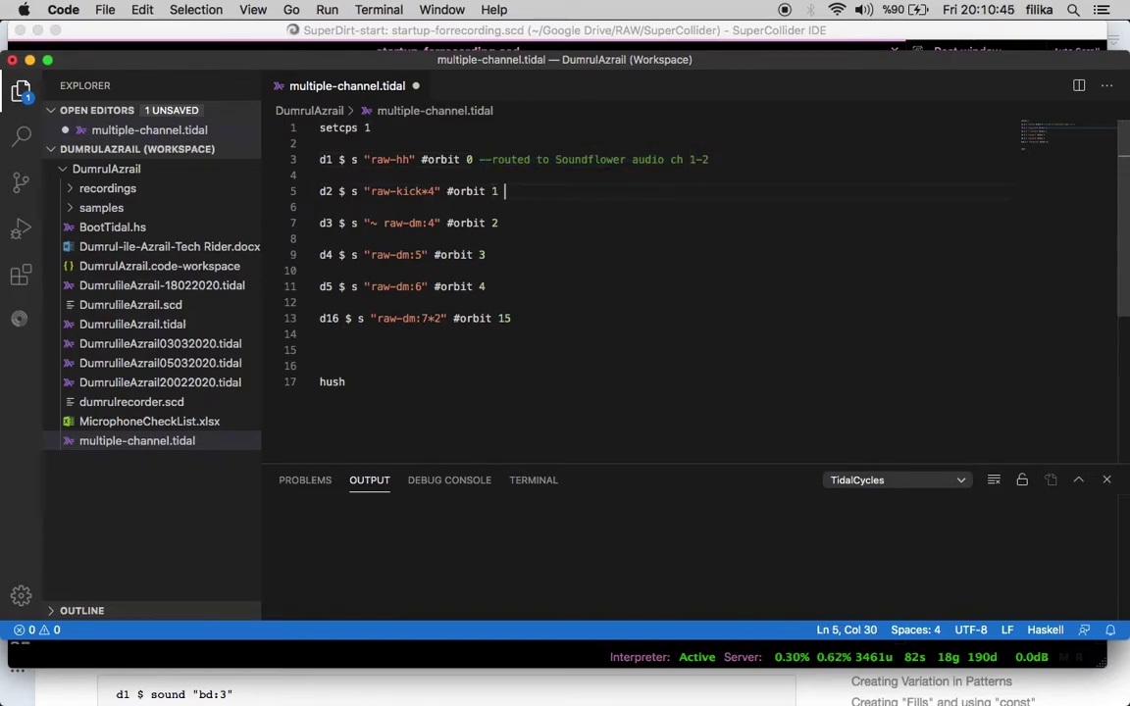
key(super+v)
click(719, 191)
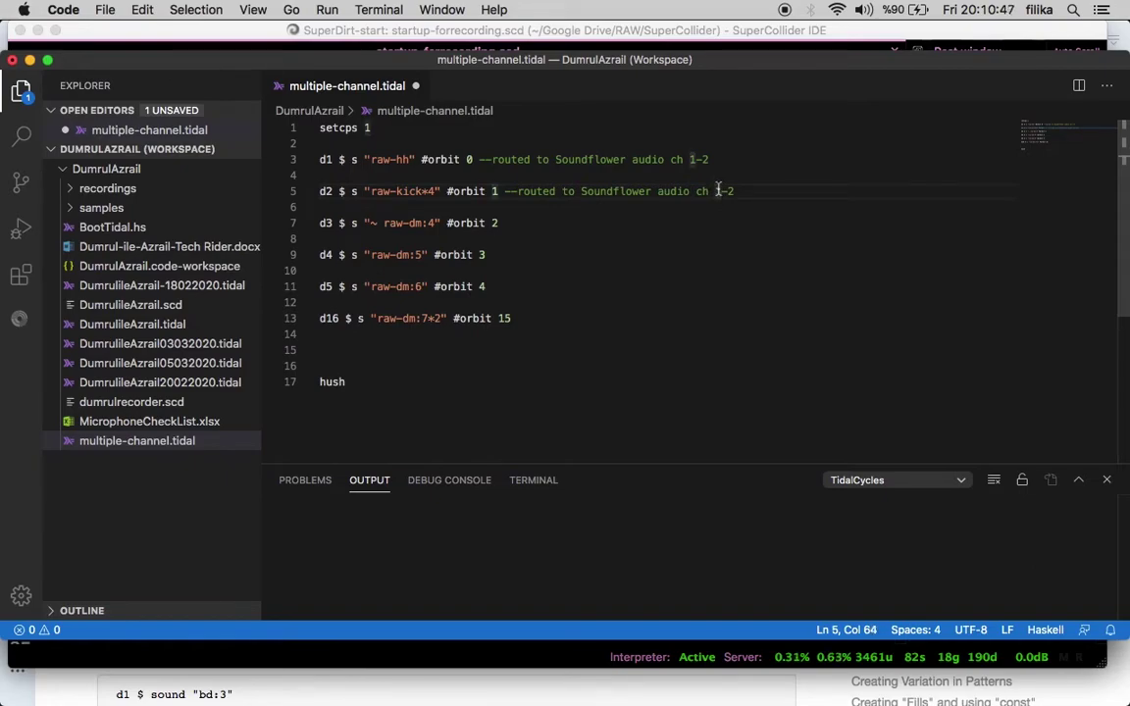
key(BackSpace)
text(3)
key(End)
key(BackSpace)
text(4)
key(super+s)
Run the d1 pattern line, look over the other open windows, and return to multiple-channel.tidal
click(638, 160)
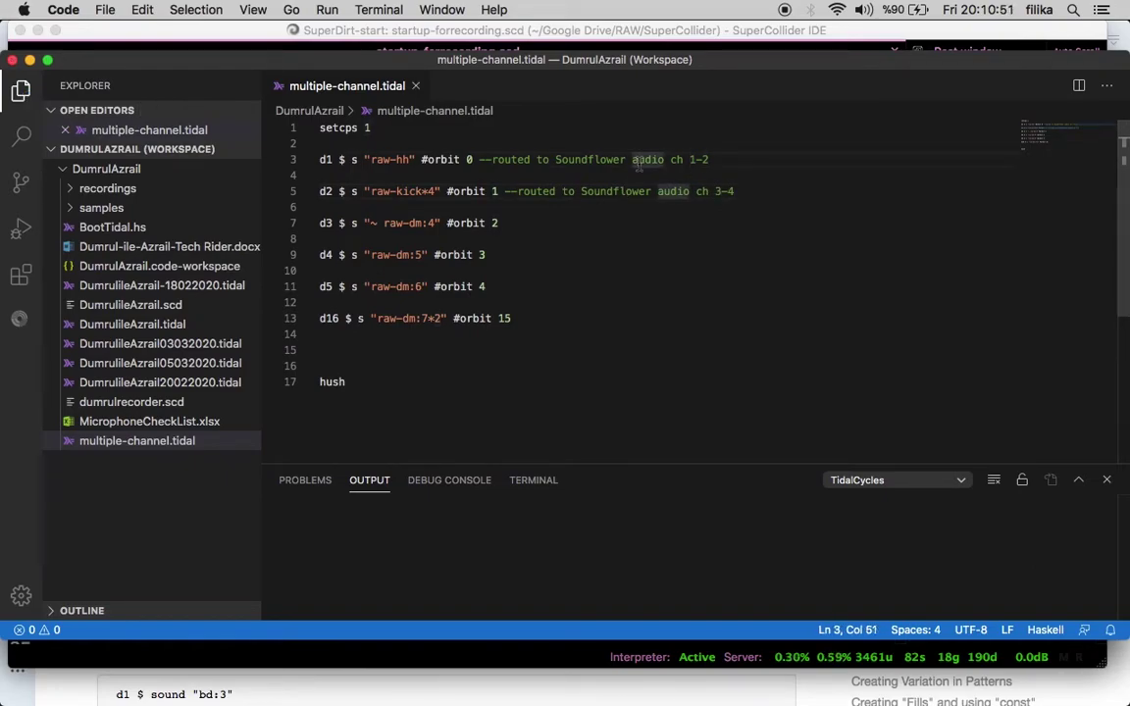
key(shift+Return)
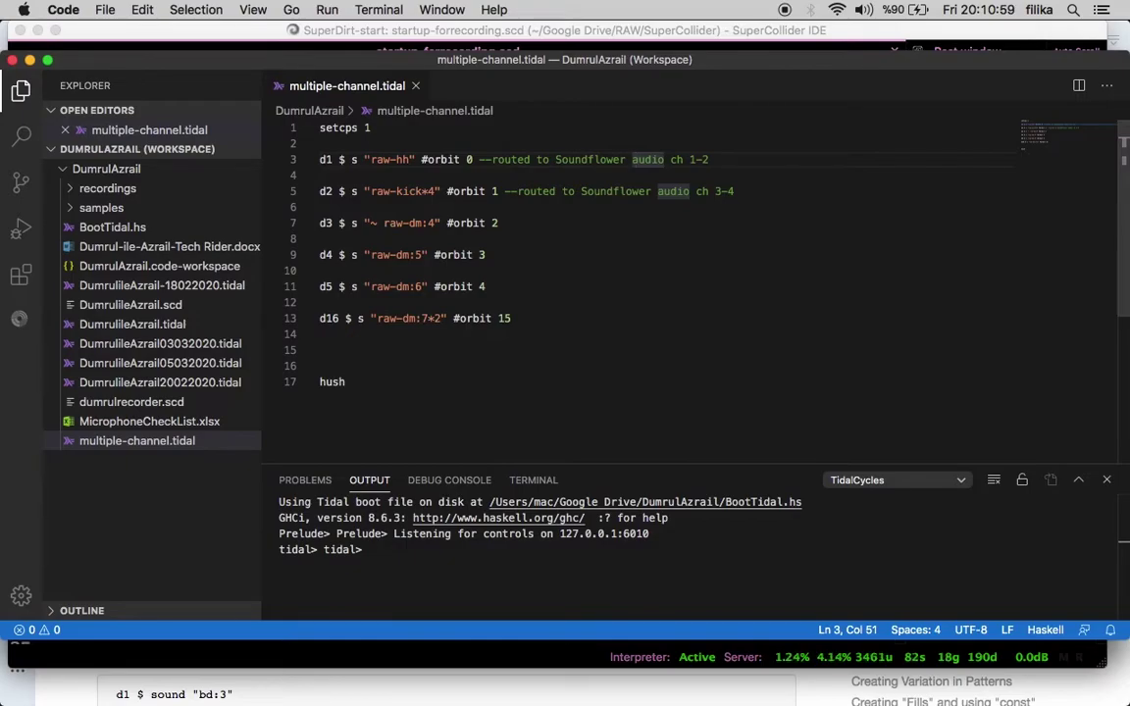
key(ctrl+Up)
click(392, 380)
key(ctrl+Up)
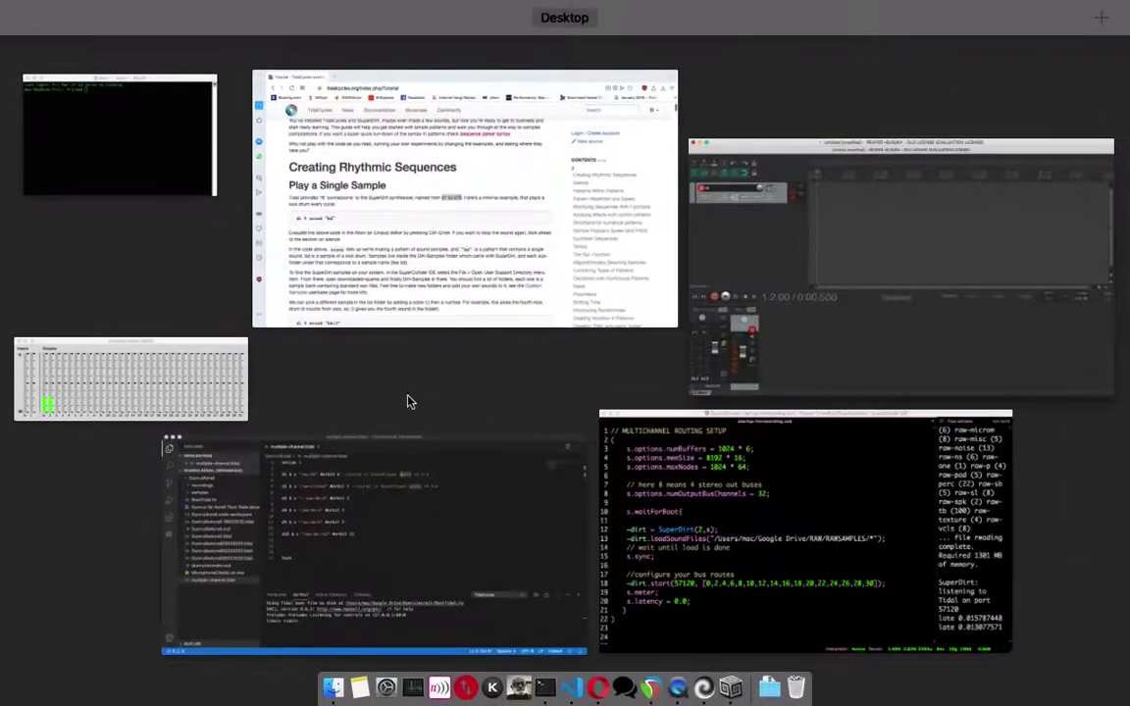
click(433, 489)
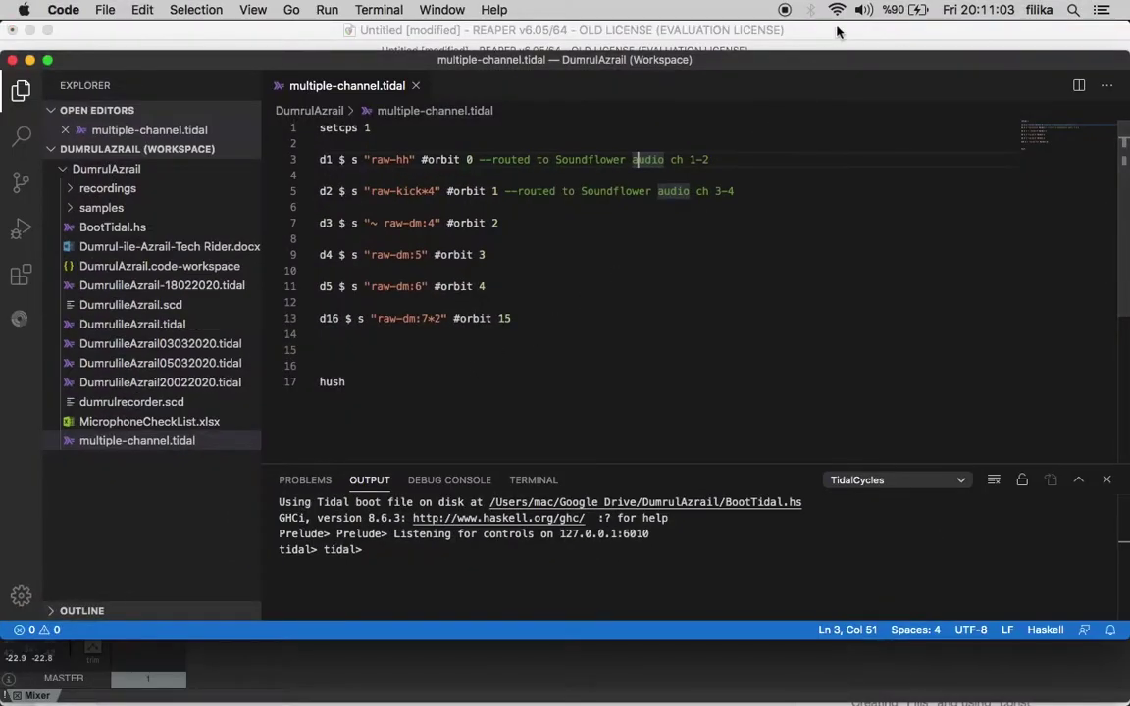
Check the system's sound output device and the input and output devices in REAPER's audio device preferences
click(863, 10)
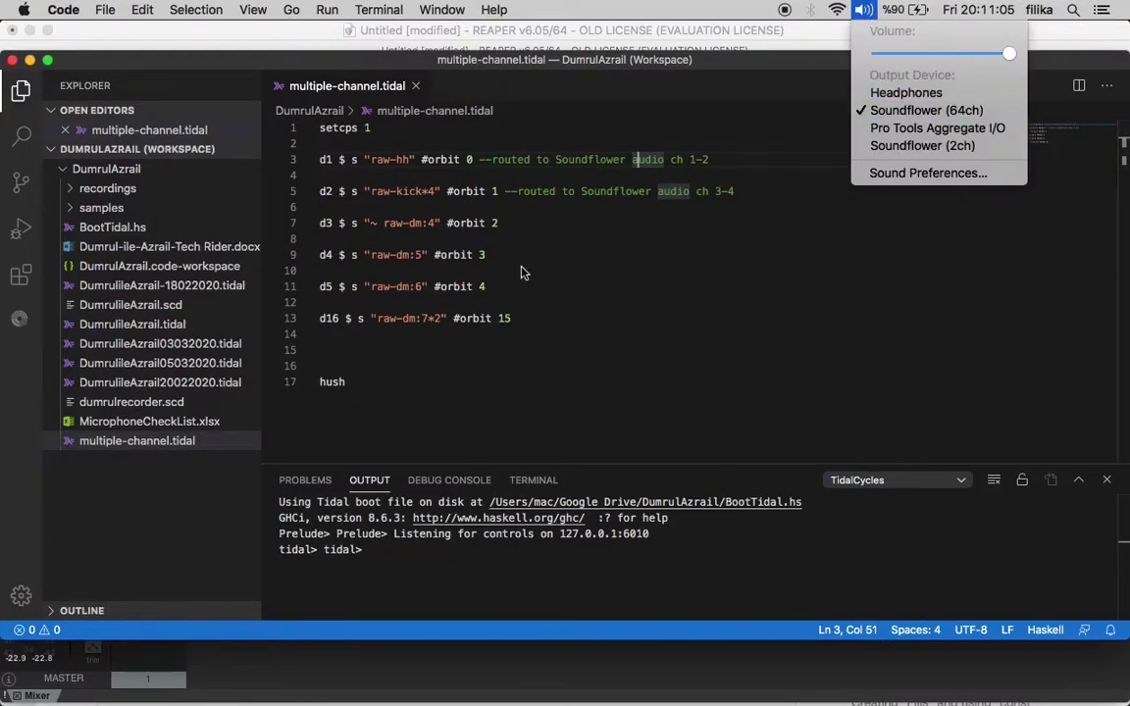
click(497, 287)
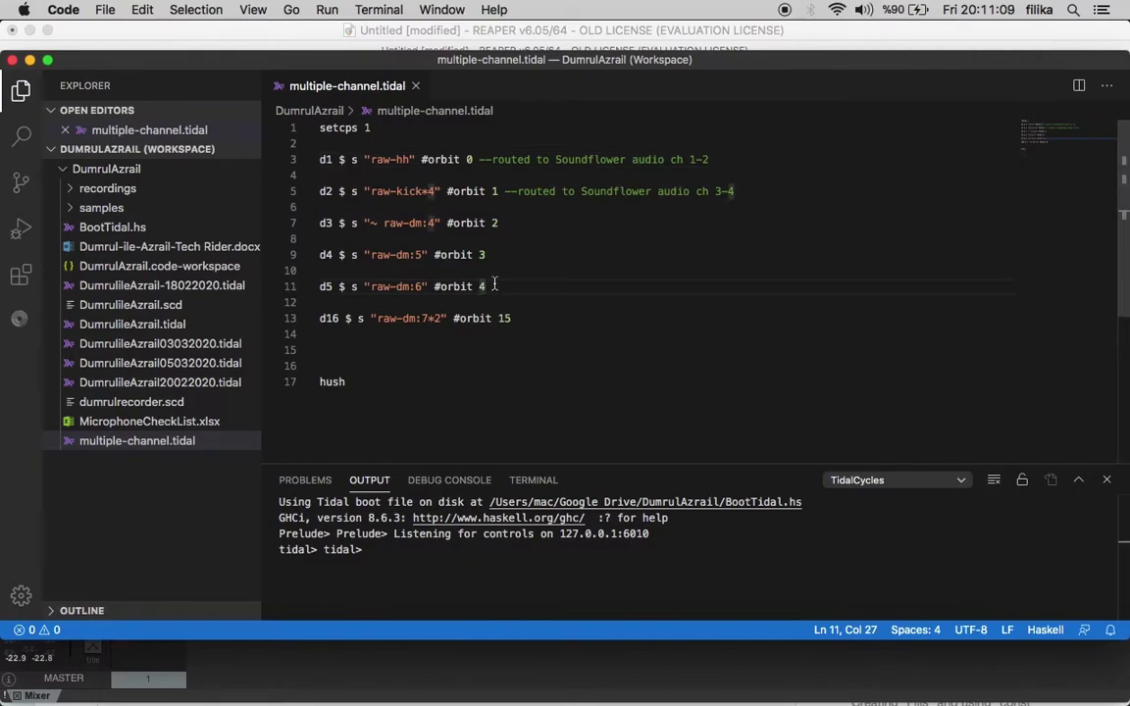
key(ctrl+Up)
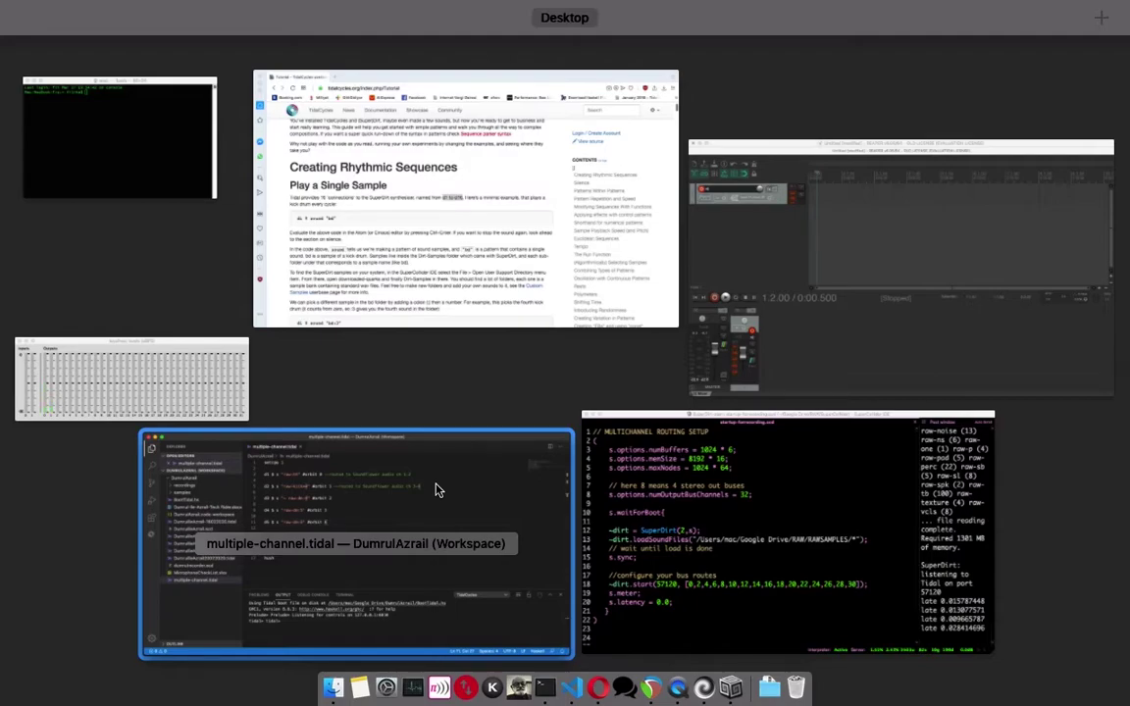
click(835, 358)
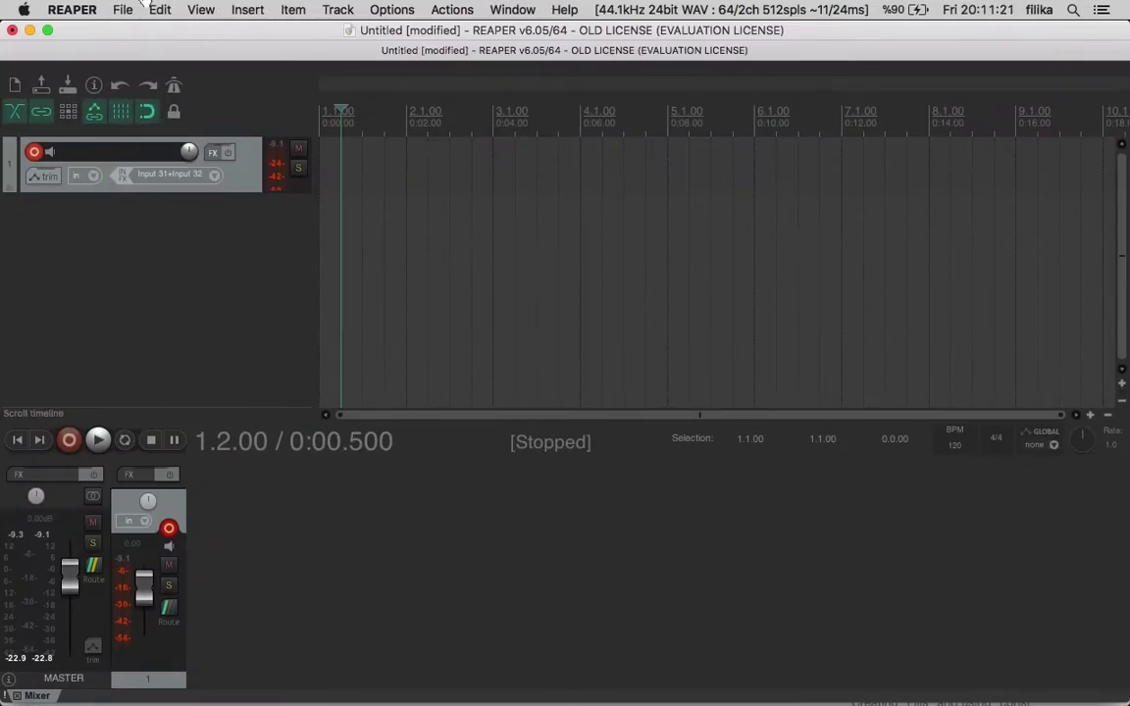
click(80, 8)
click(108, 56)
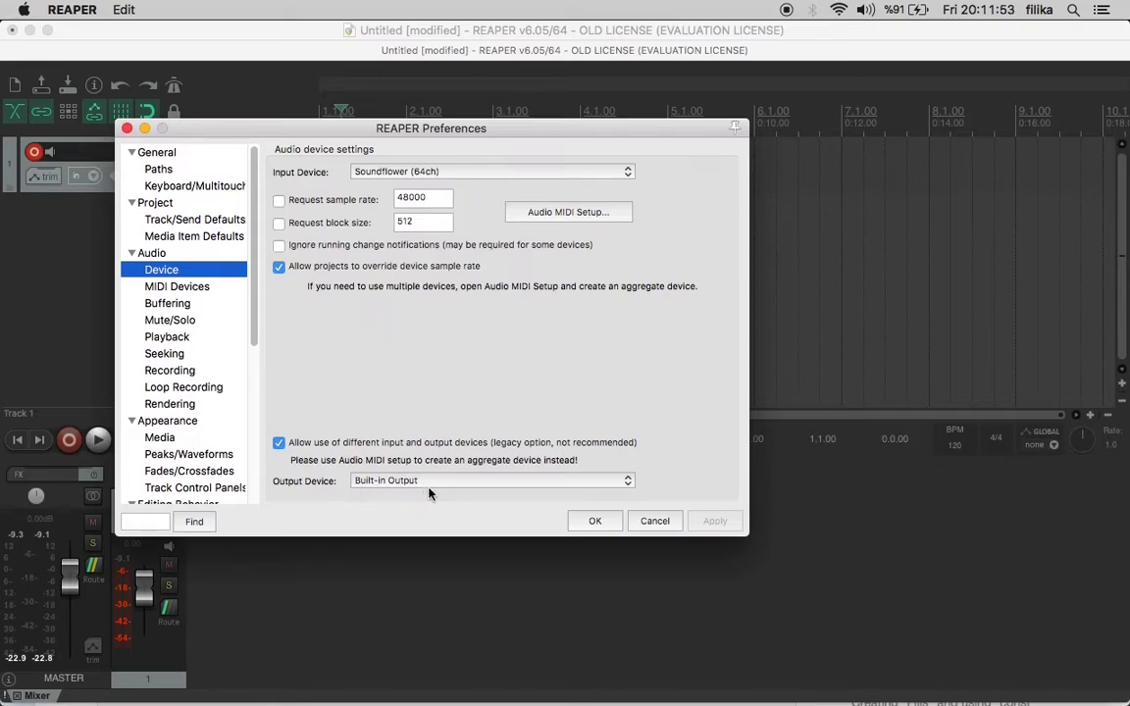
click(487, 484)
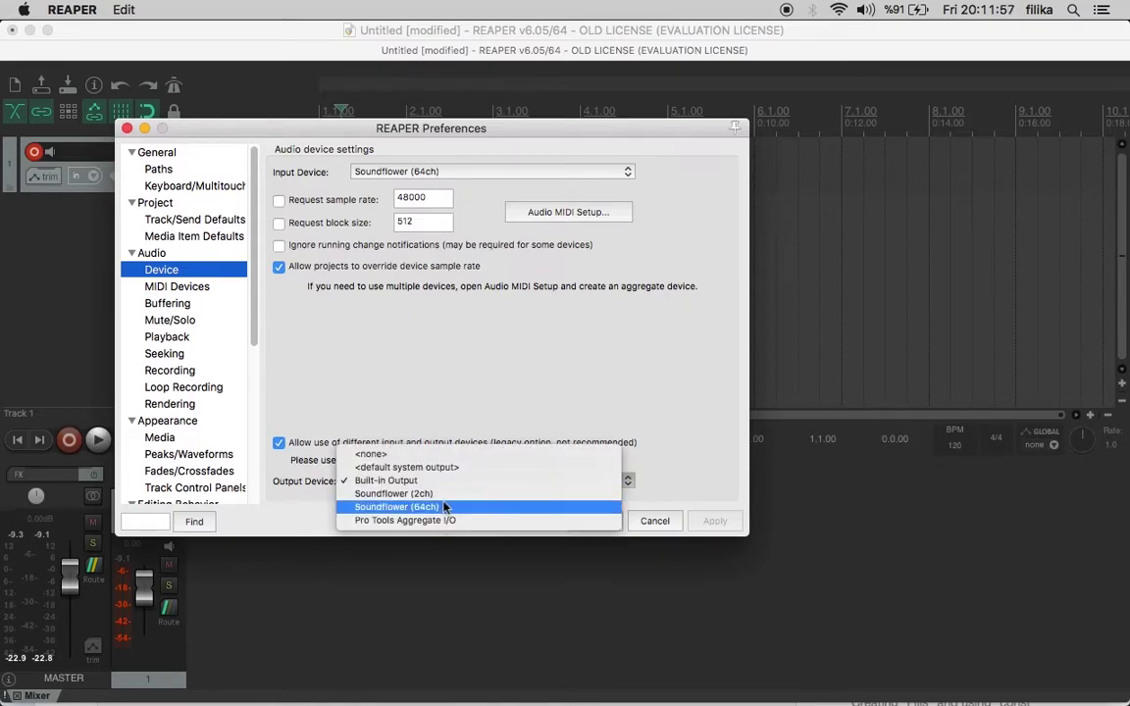
click(530, 451)
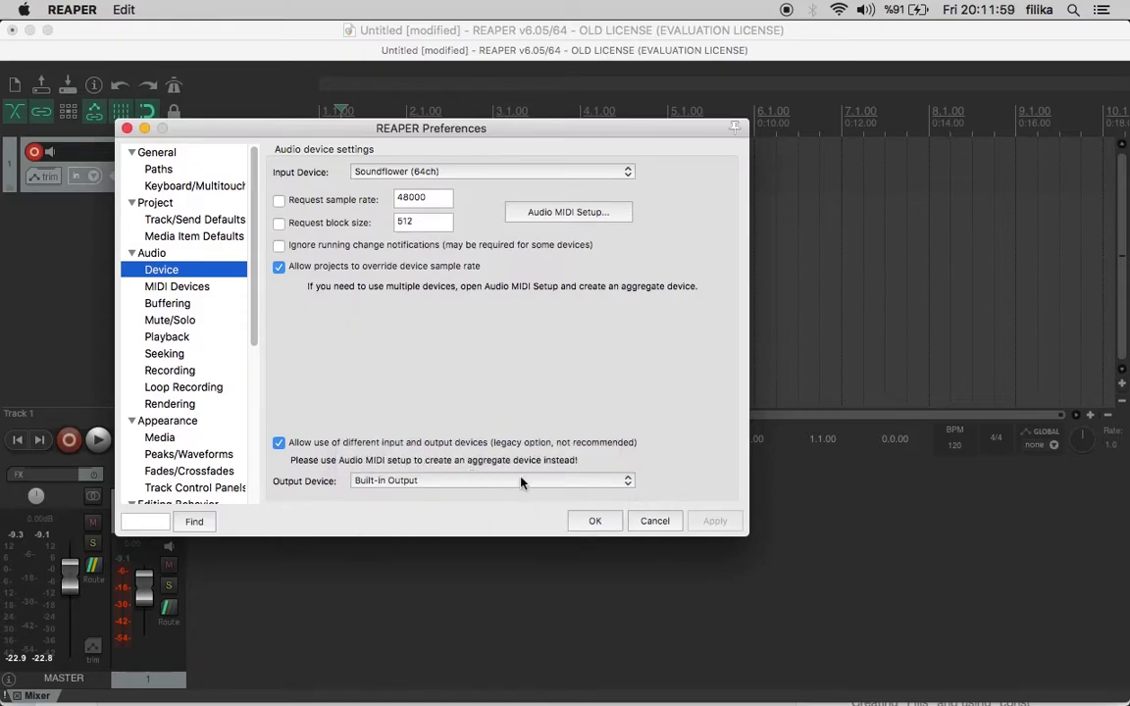
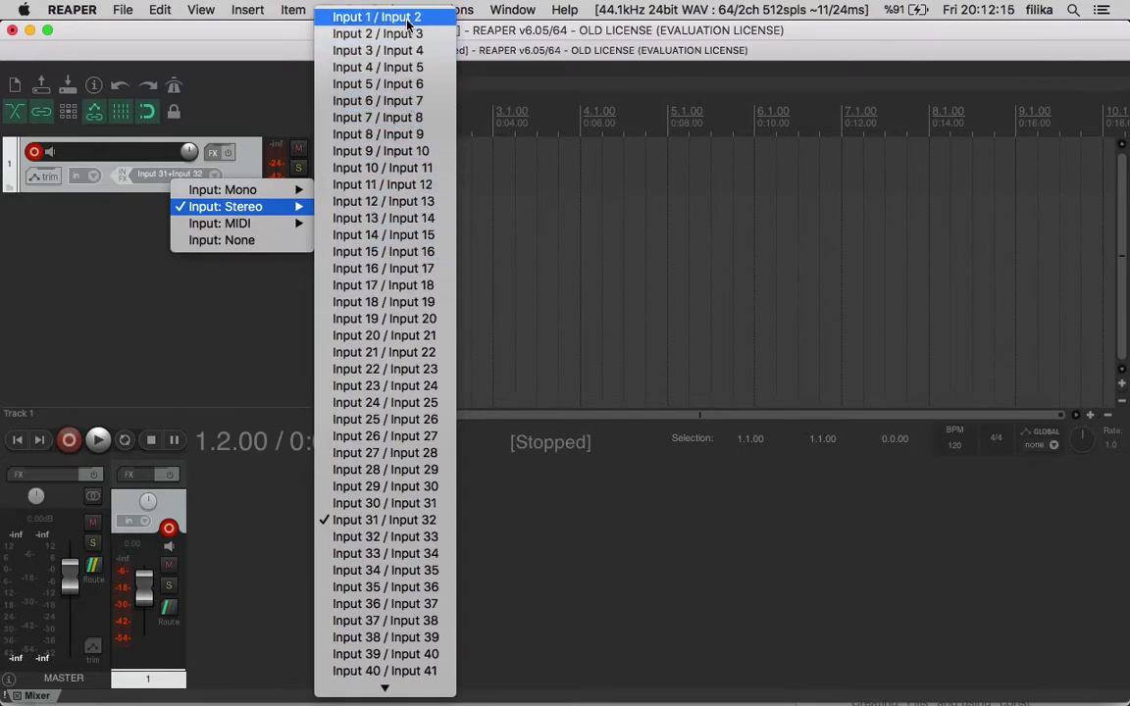
Set track 1's stereo input to Input 1 / Input 2 and return the edit cursor to the project start
click(408, 17)
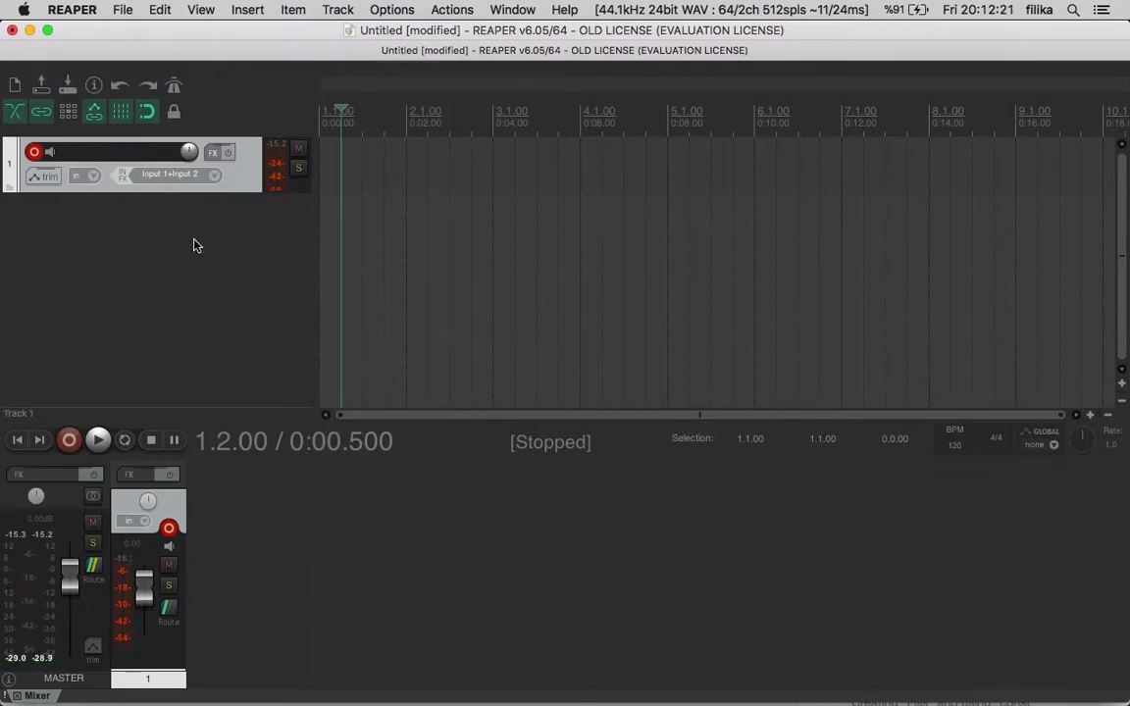
key(ctrl+Up)
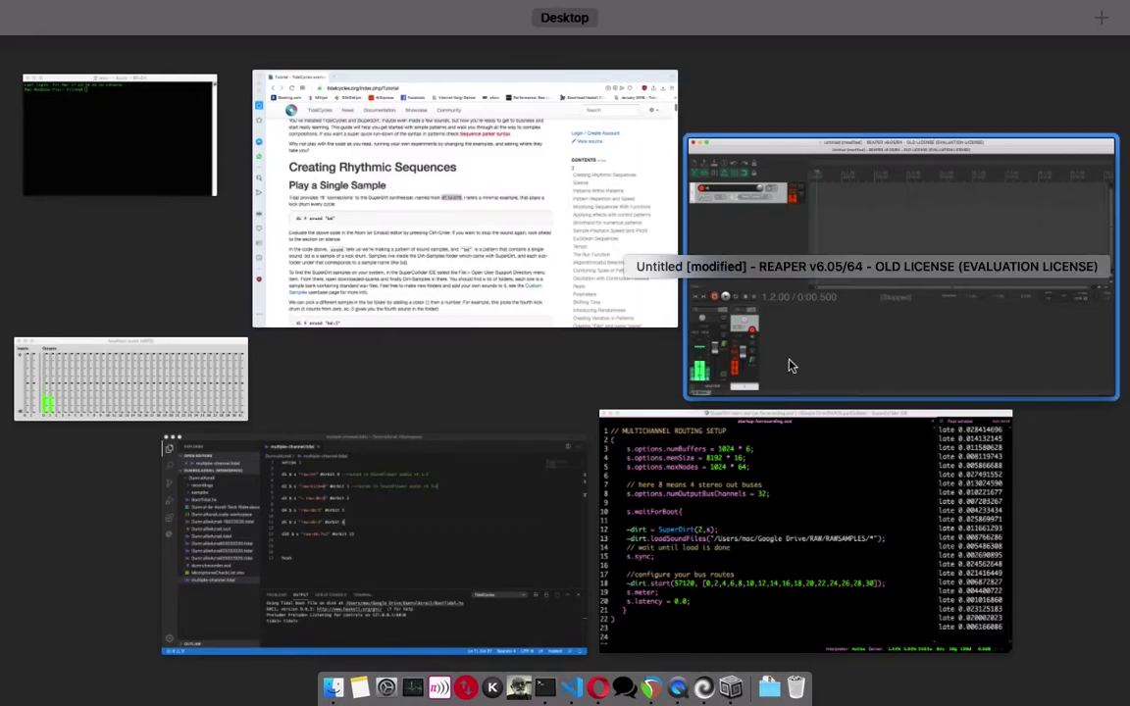
click(721, 268)
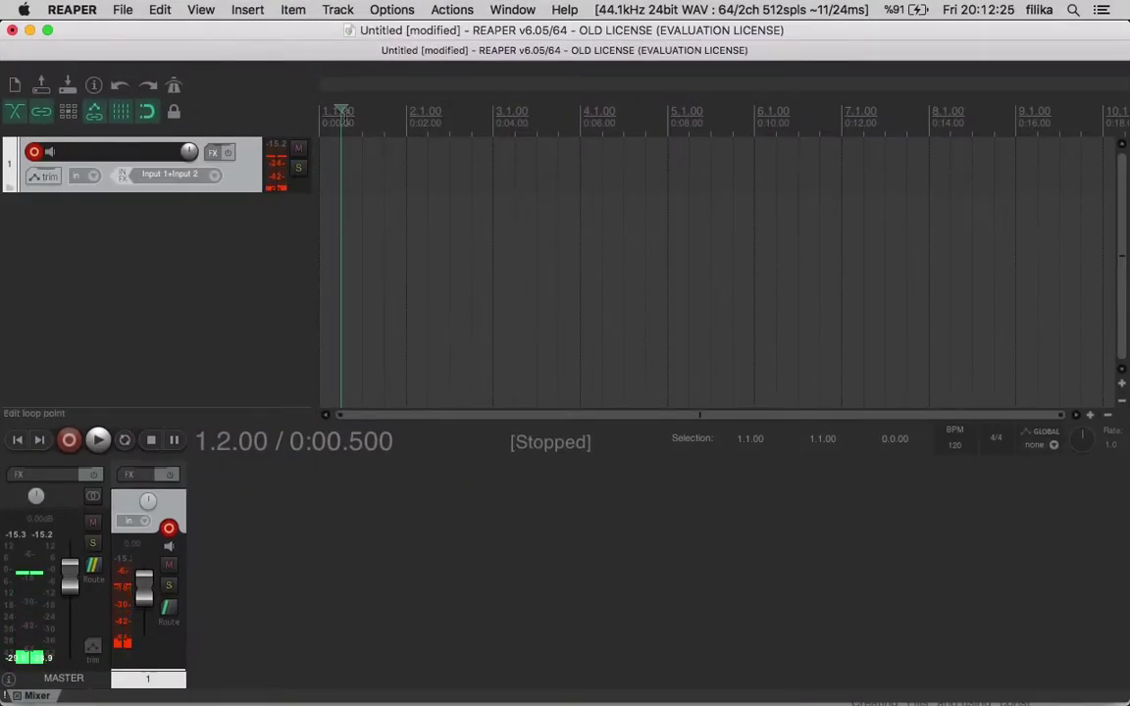
key(Home)
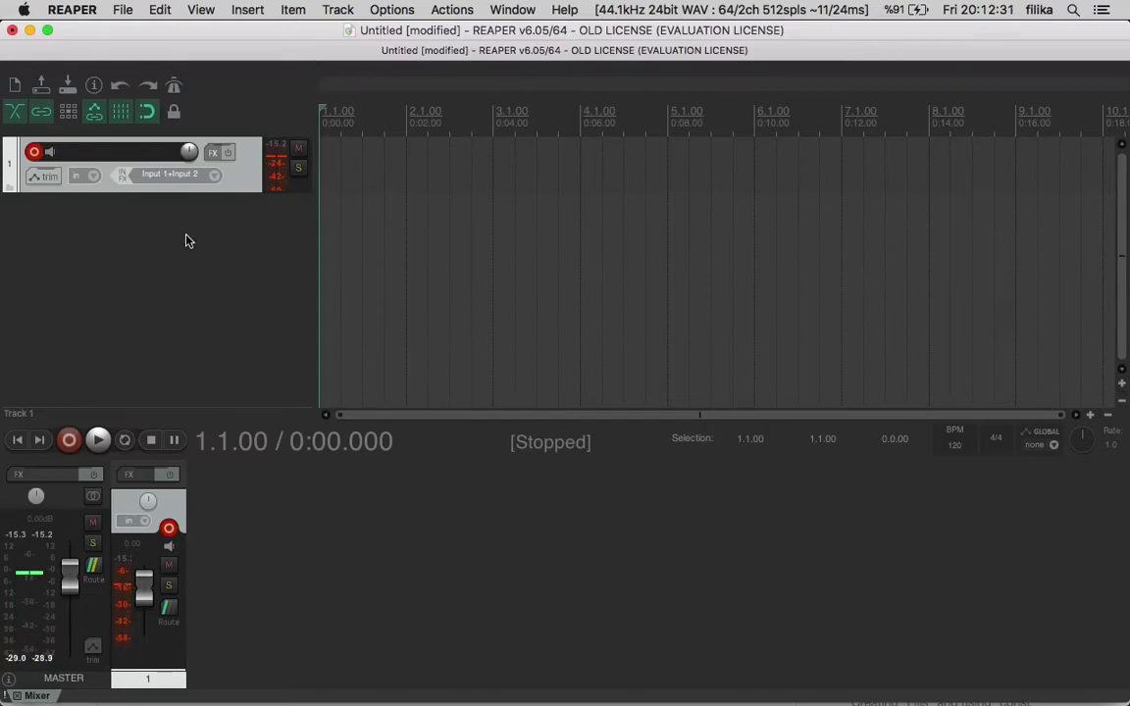
Run the setcps 1 line and the d2 pattern in multiple-channel.tidal, and check SuperCollider's output level meters
key(ctrl+Up)
click(416, 474)
click(420, 161)
click(410, 129)
key(shift+Return)
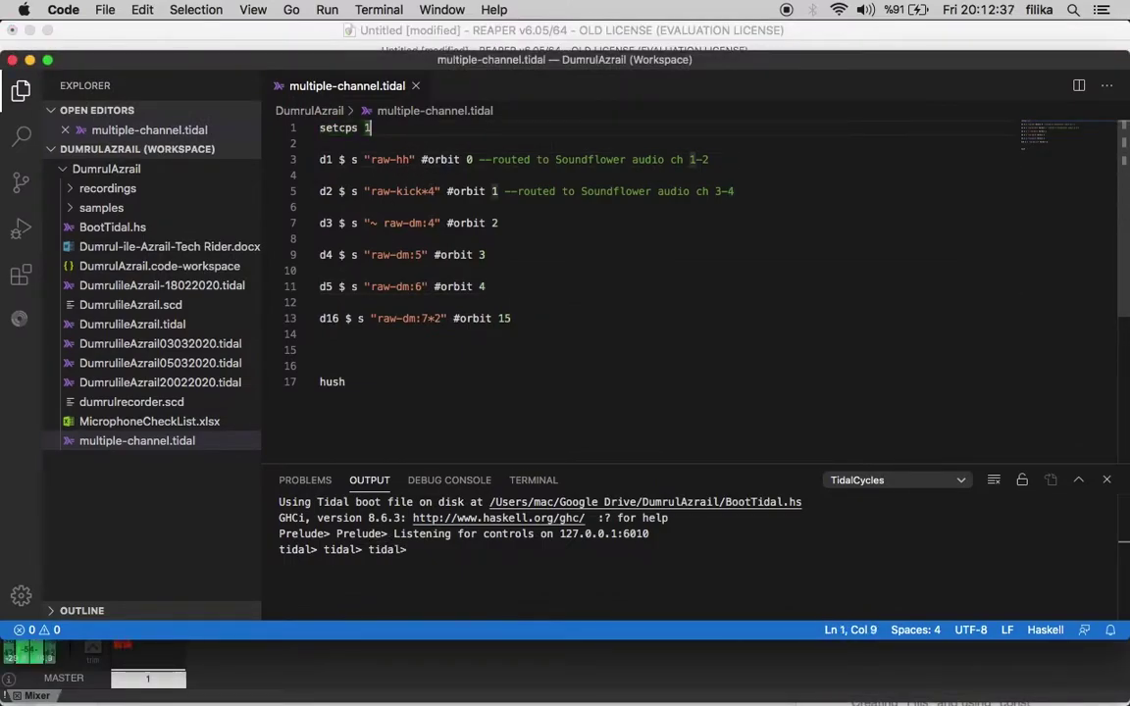
click(471, 160)
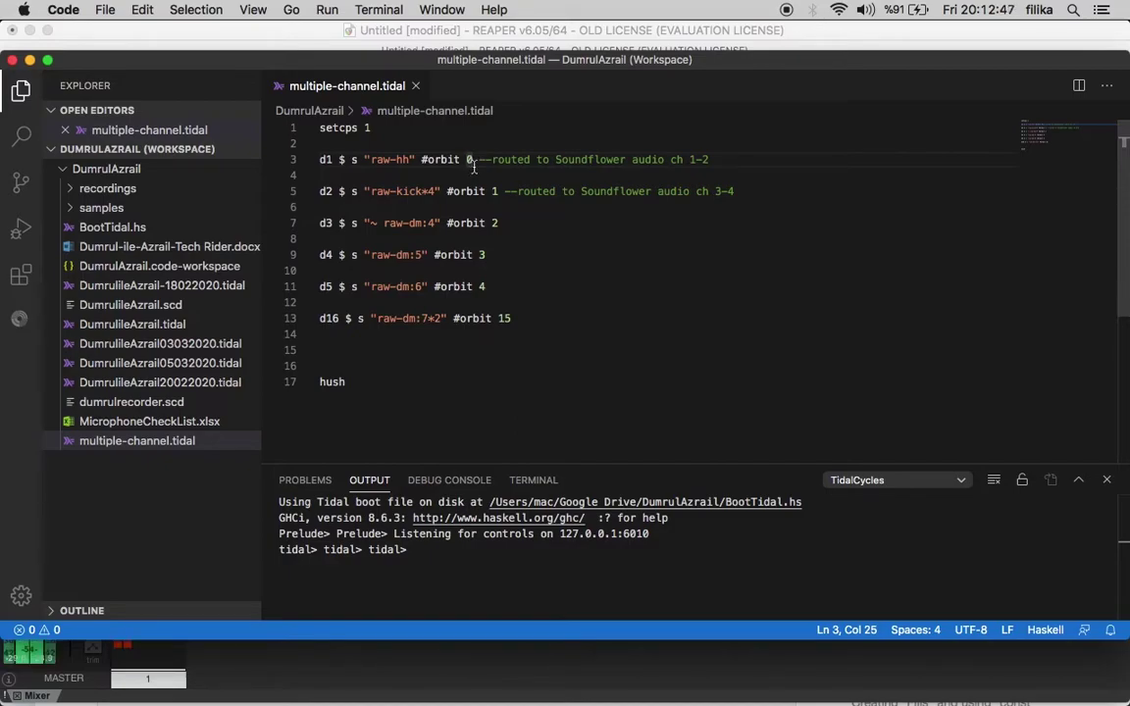
key(shift+Return)
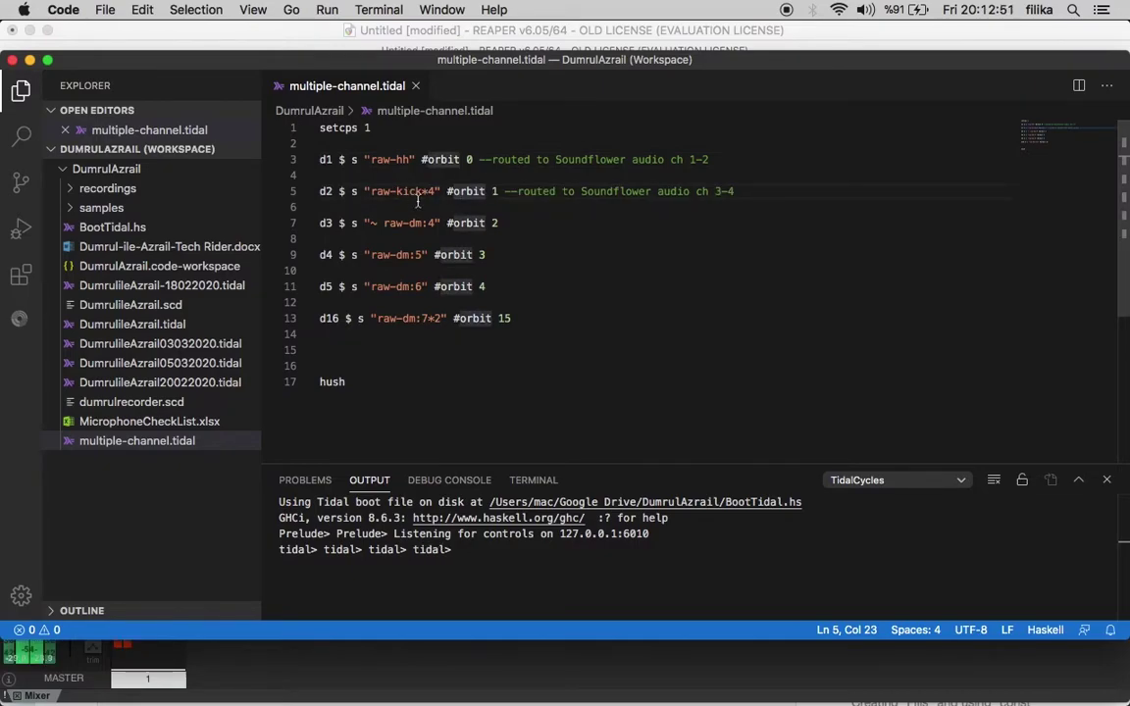
key(ctrl+Up)
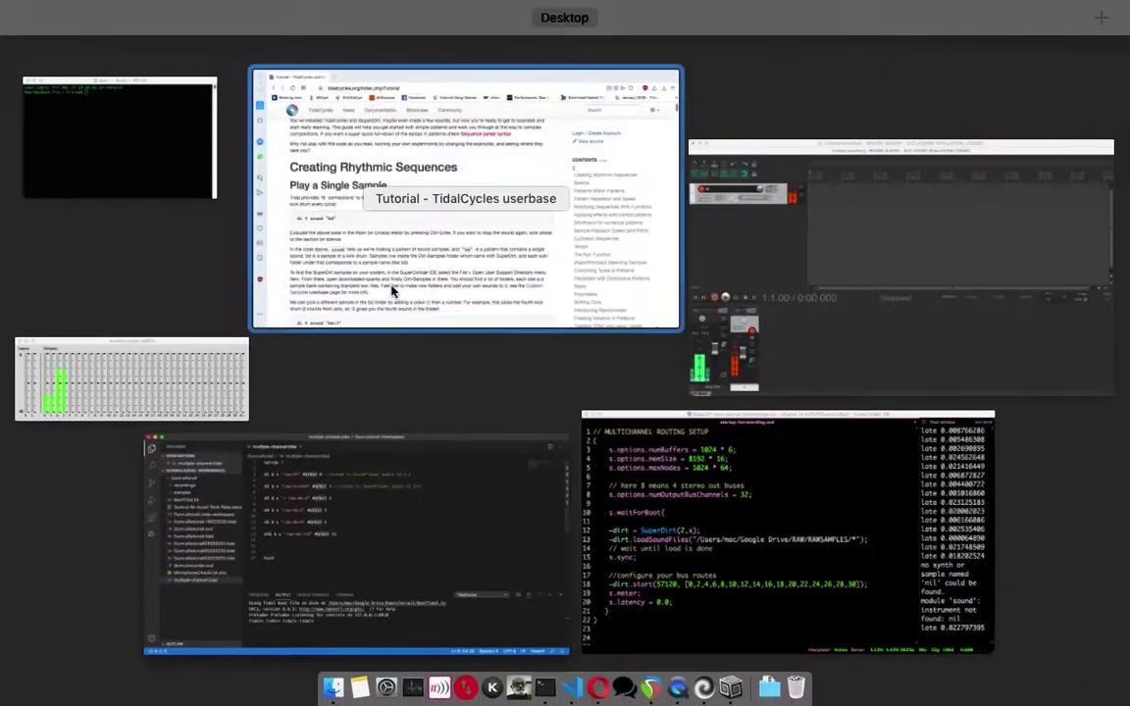
click(71, 402)
Add a second record-armed track in REAPER with its stereo input set to Input 3 / Input 4
key(ctrl+Up)
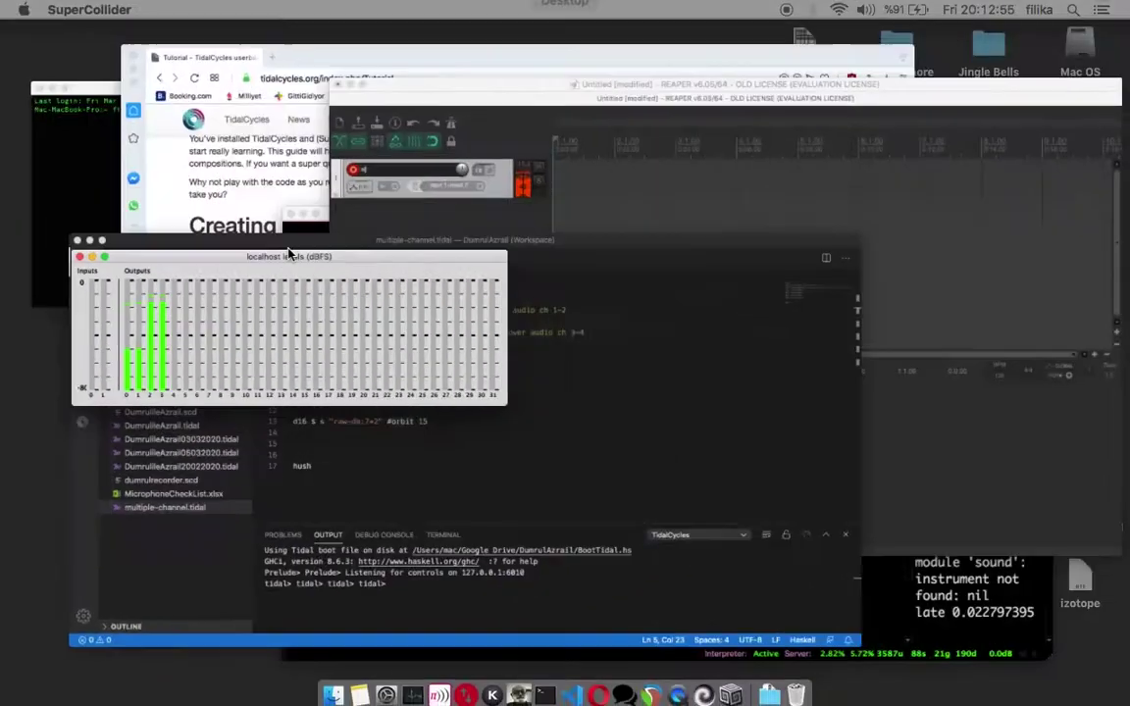
click(726, 226)
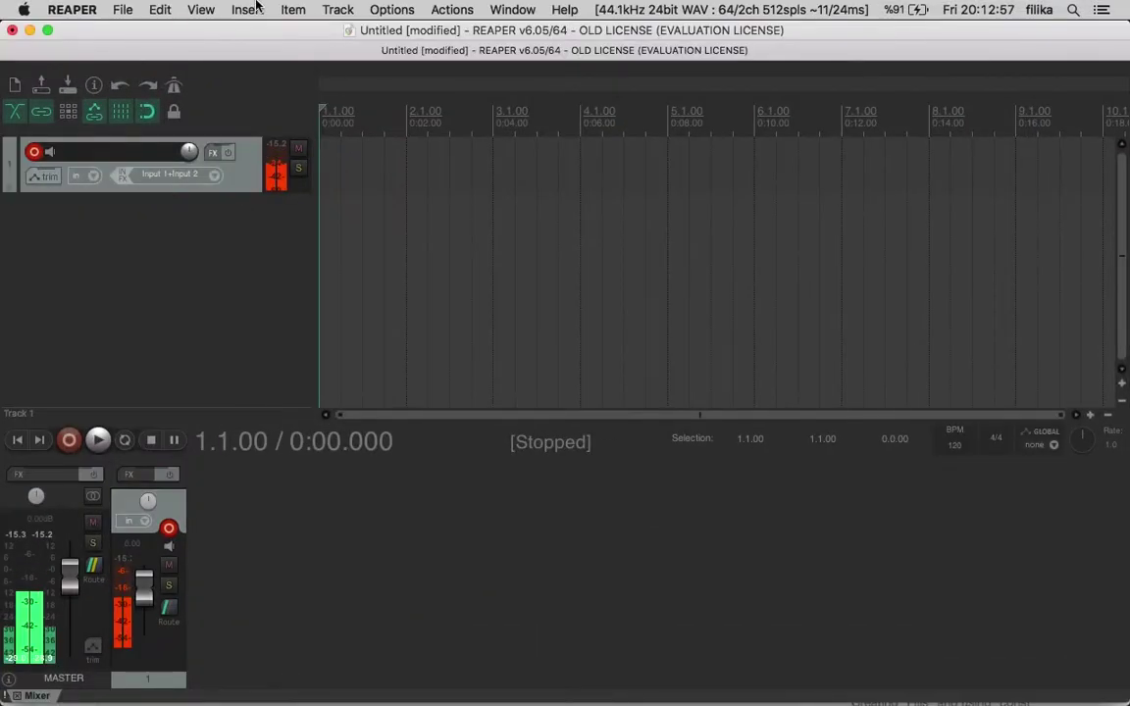
click(340, 10)
click(352, 31)
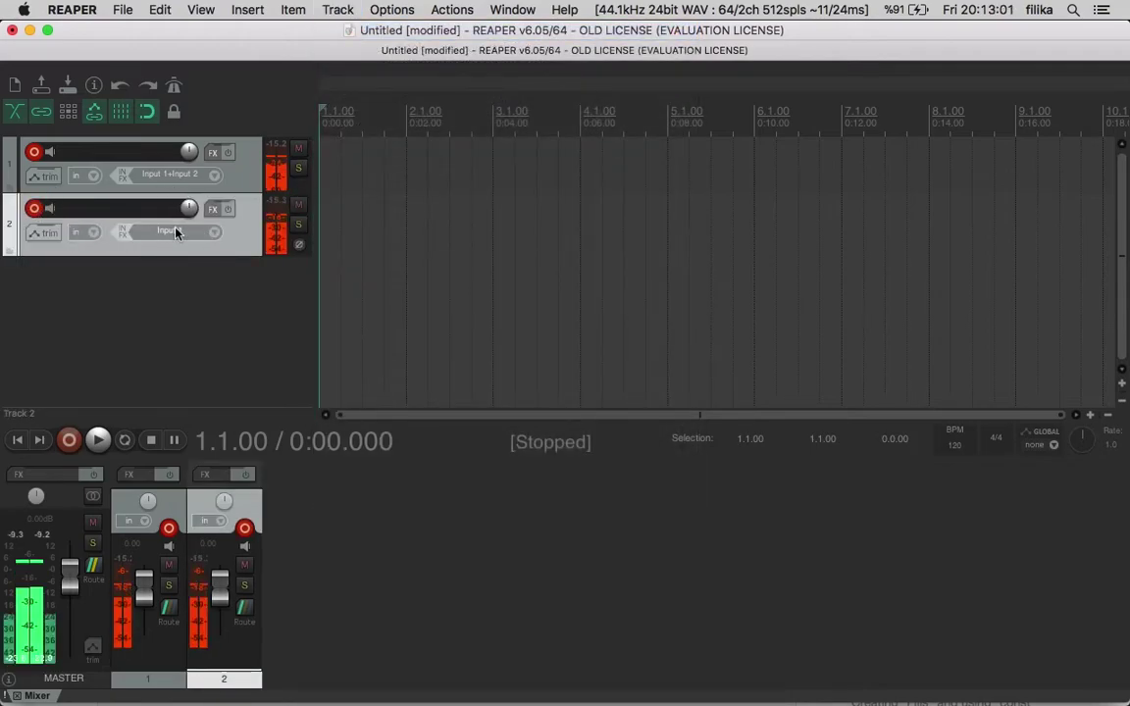
click(175, 232)
mouse_move(260, 256)
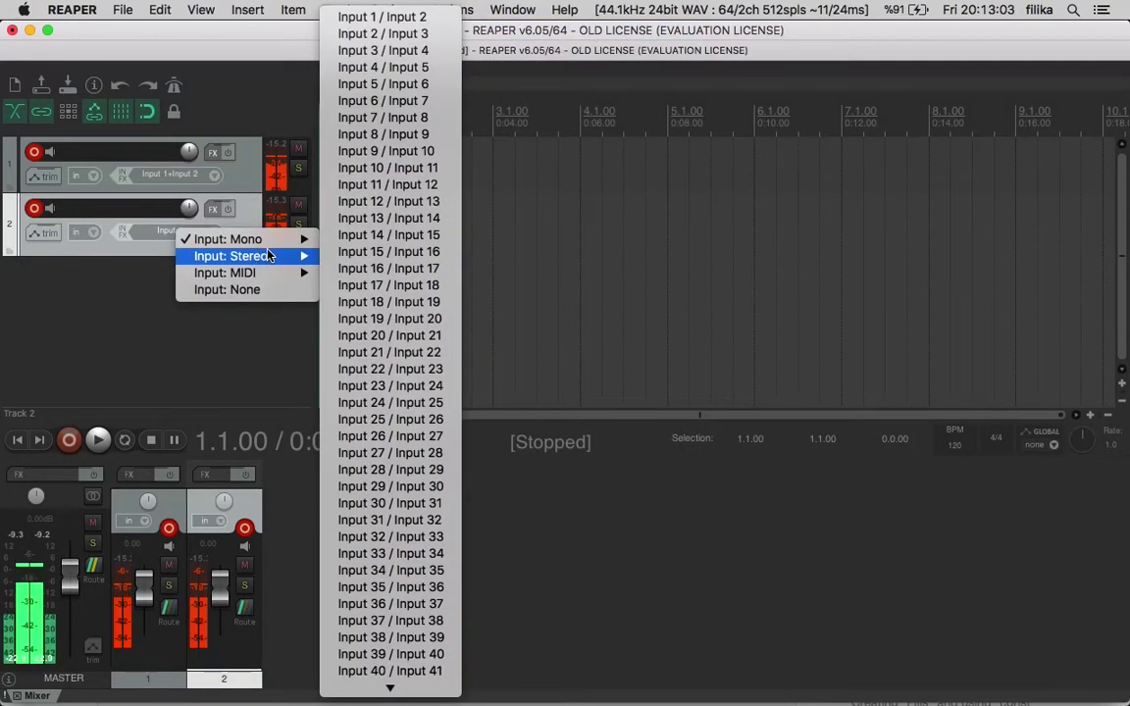
click(429, 50)
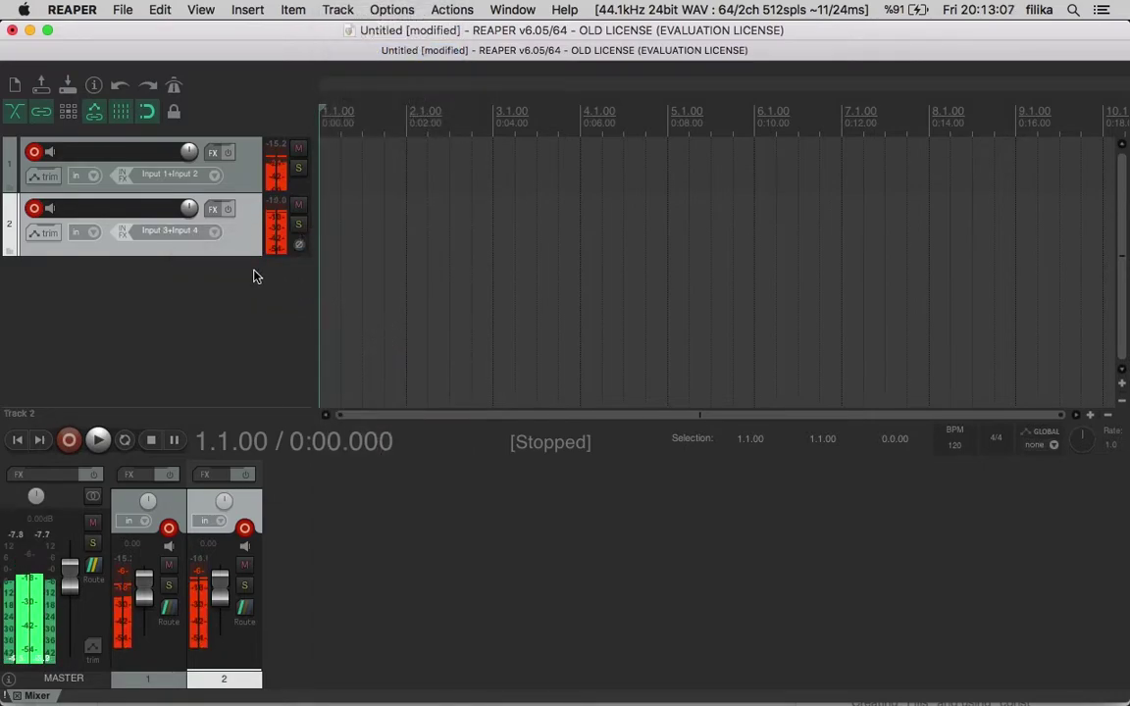
Lower the volume of track 2 to about -7.7 dB and track 1 to about -2.2 dB
mouse_move(221, 592)
mouse_down()
mouse_move(224, 615)
mouse_move(223, 586)
mouse_move(217, 599)
mouse_up()
drag(144, 587, 147, 590)
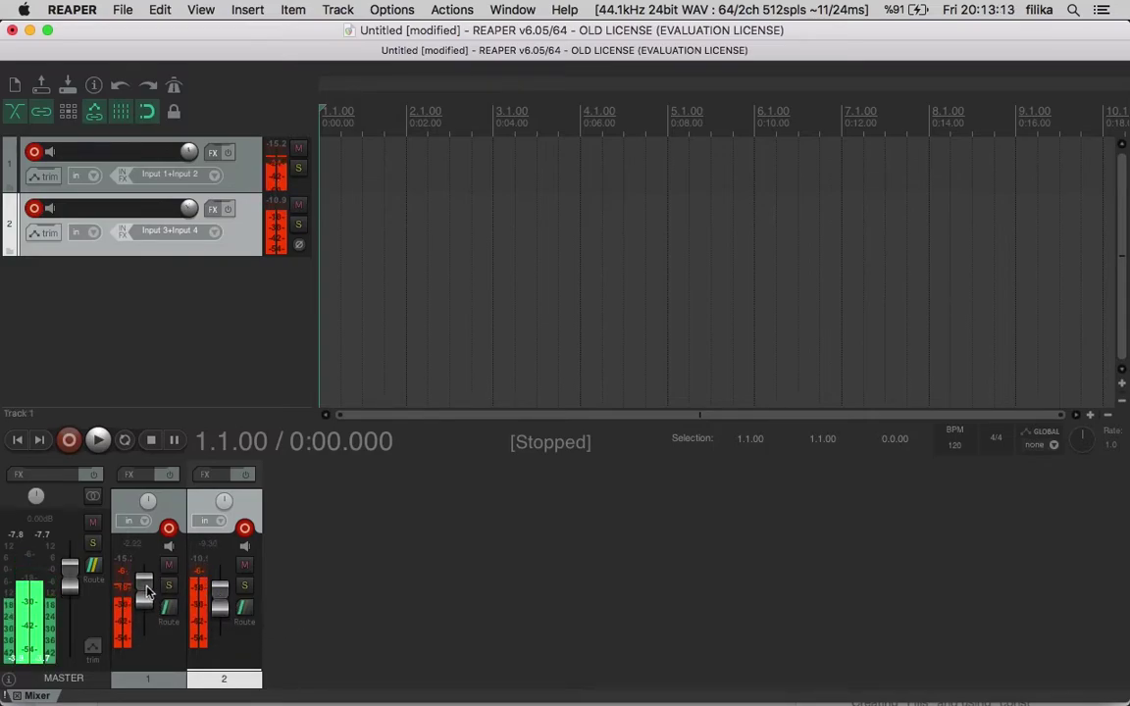
Change the d2 pattern in multiple-channel.tidal to "raw-kick*2", and run d2 and the d3 pattern
key(ctrl+Up)
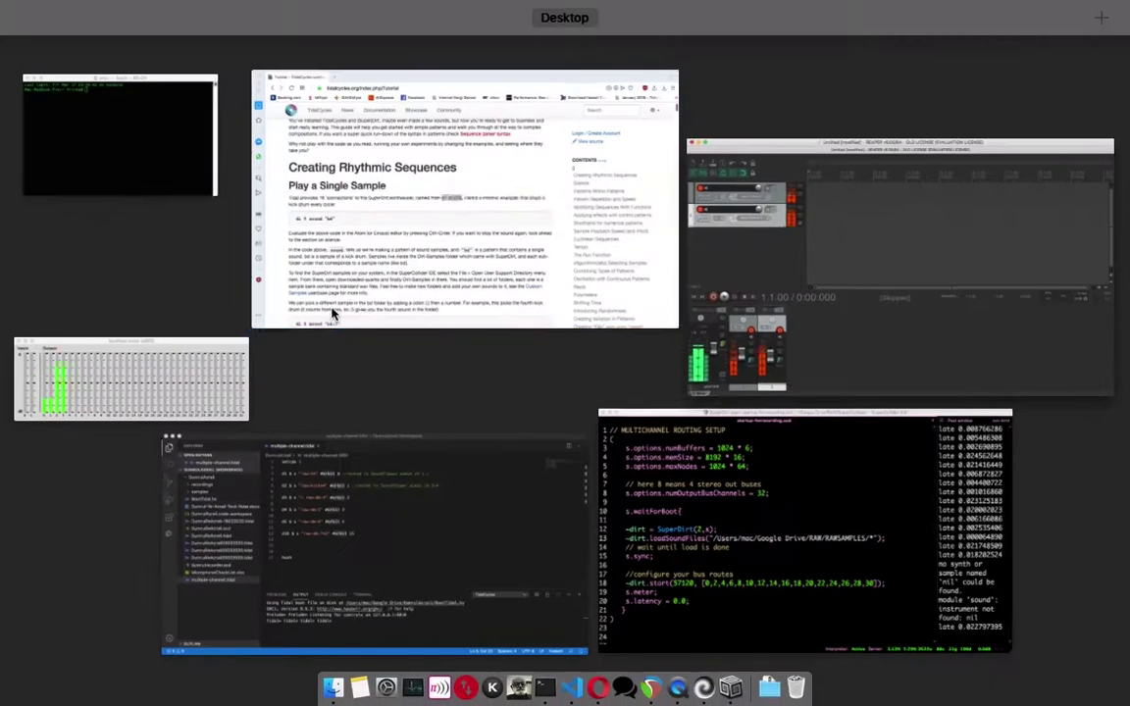
click(485, 477)
click(438, 191)
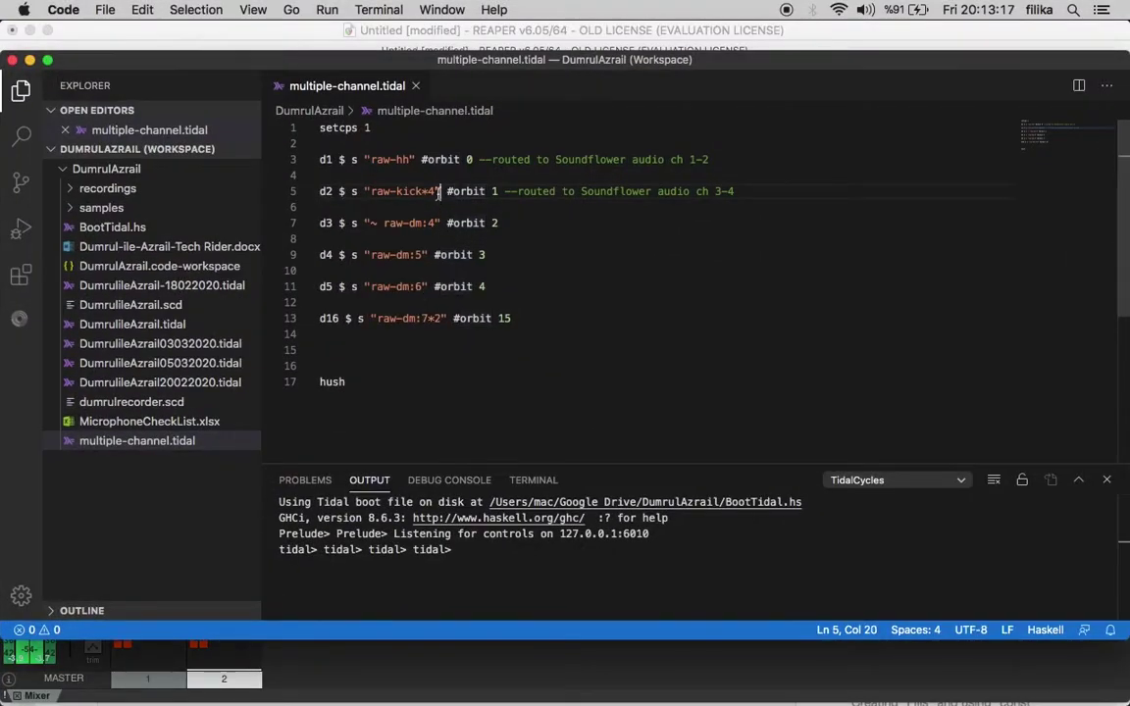
key(Left)
key(BackSpace)
text(2)
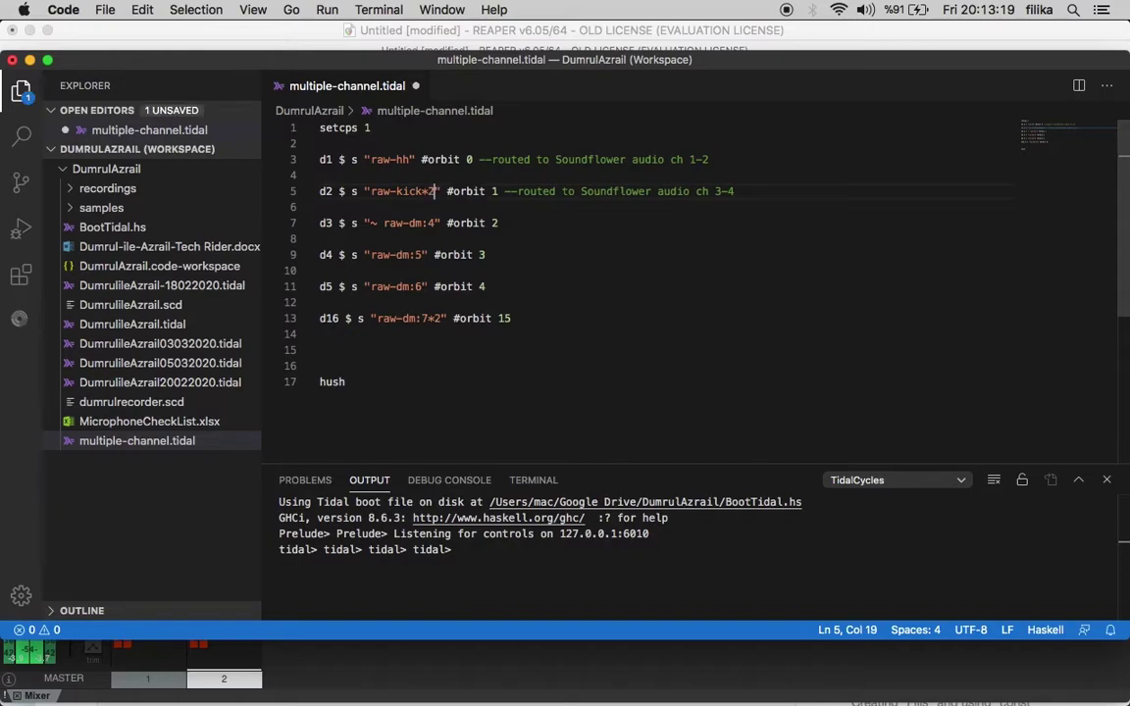
key(shift+Return)
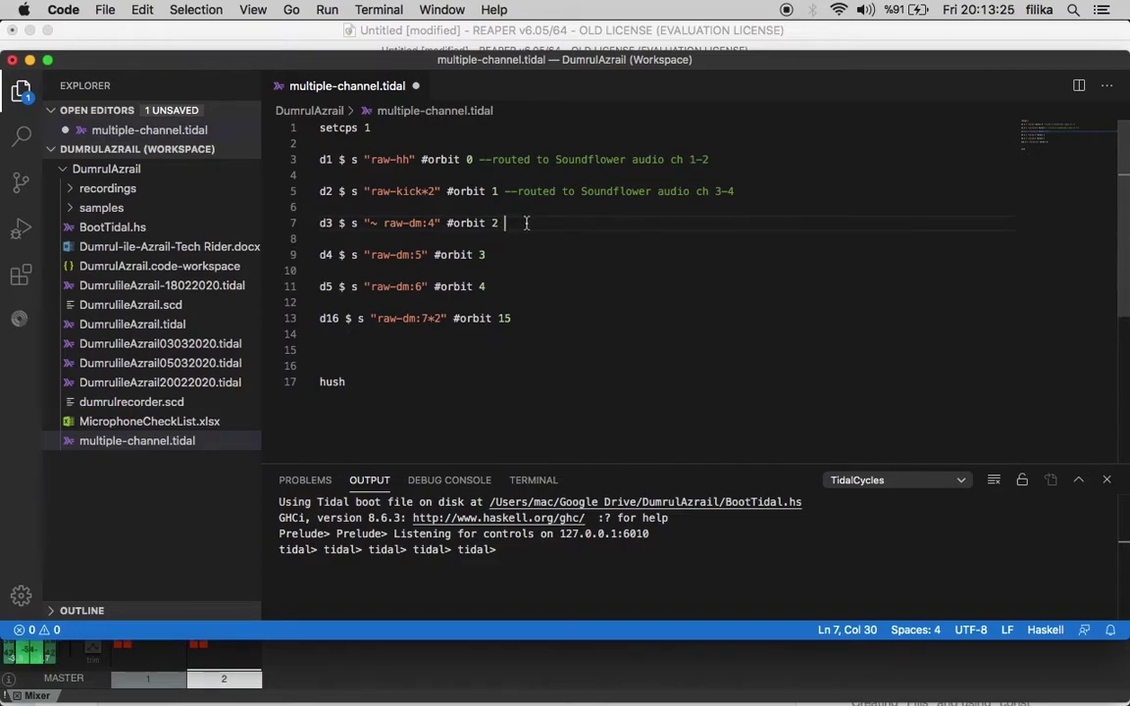
key(shift+Return)
Add a third record-armed track in REAPER with stereo input Input 5 / Input 6, and lower its volume to about -6.8 dB
key(ctrl+Up)
click(729, 279)
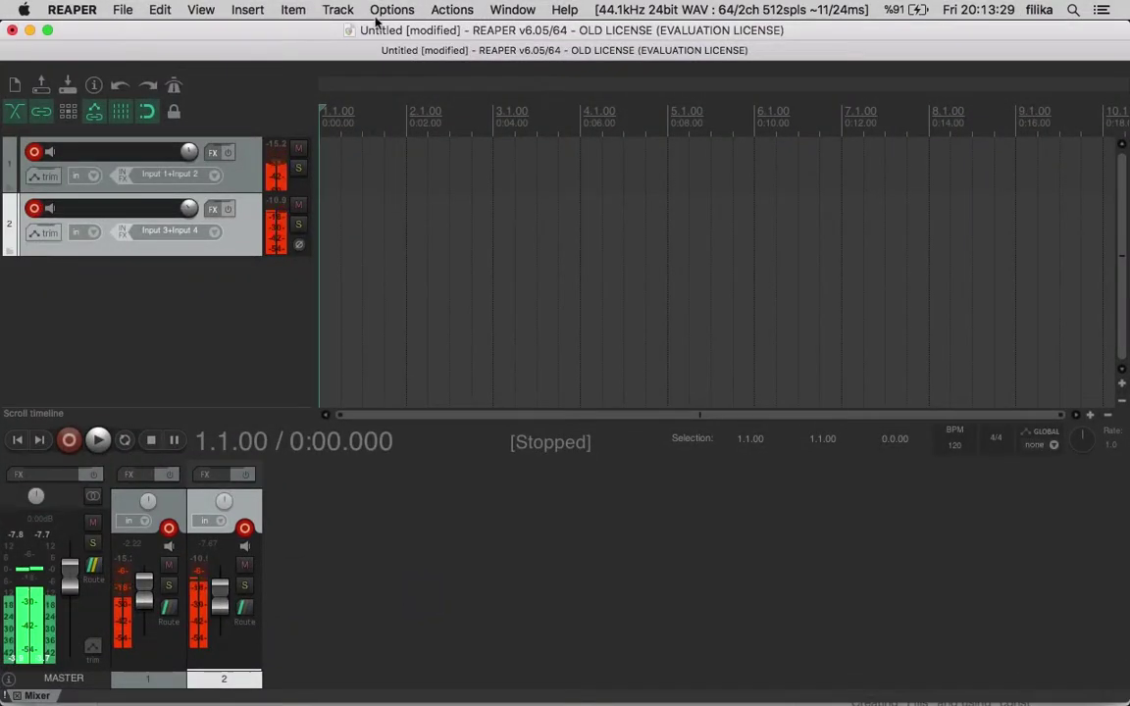
click(344, 10)
click(353, 31)
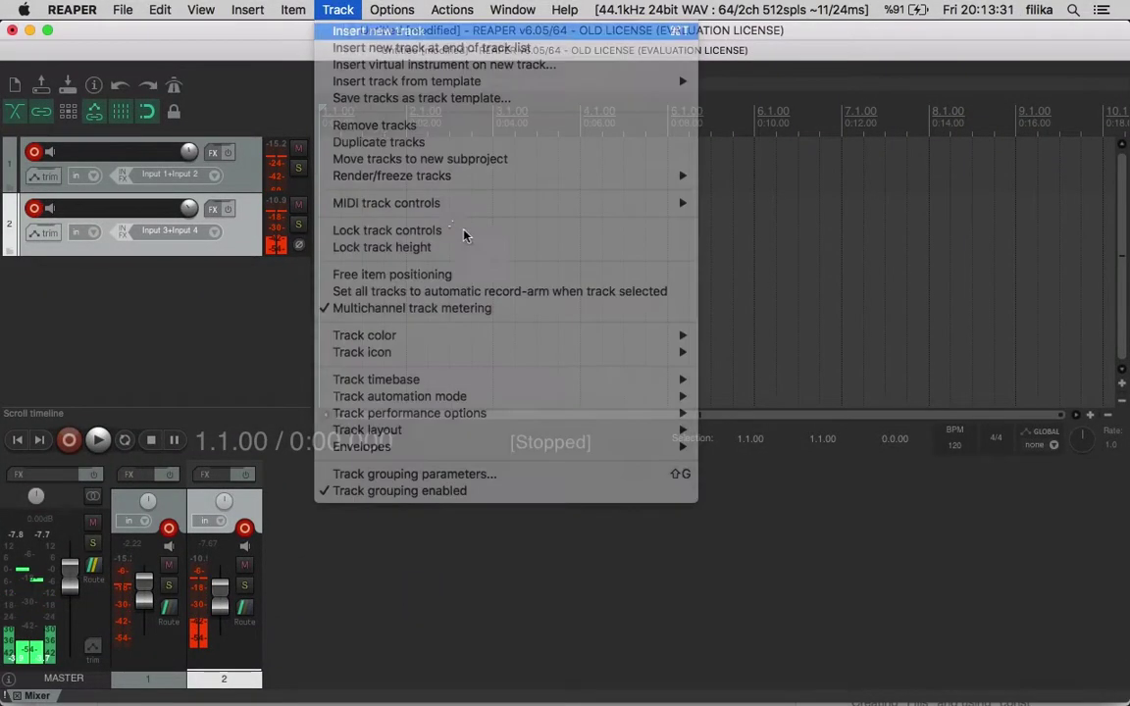
click(33, 272)
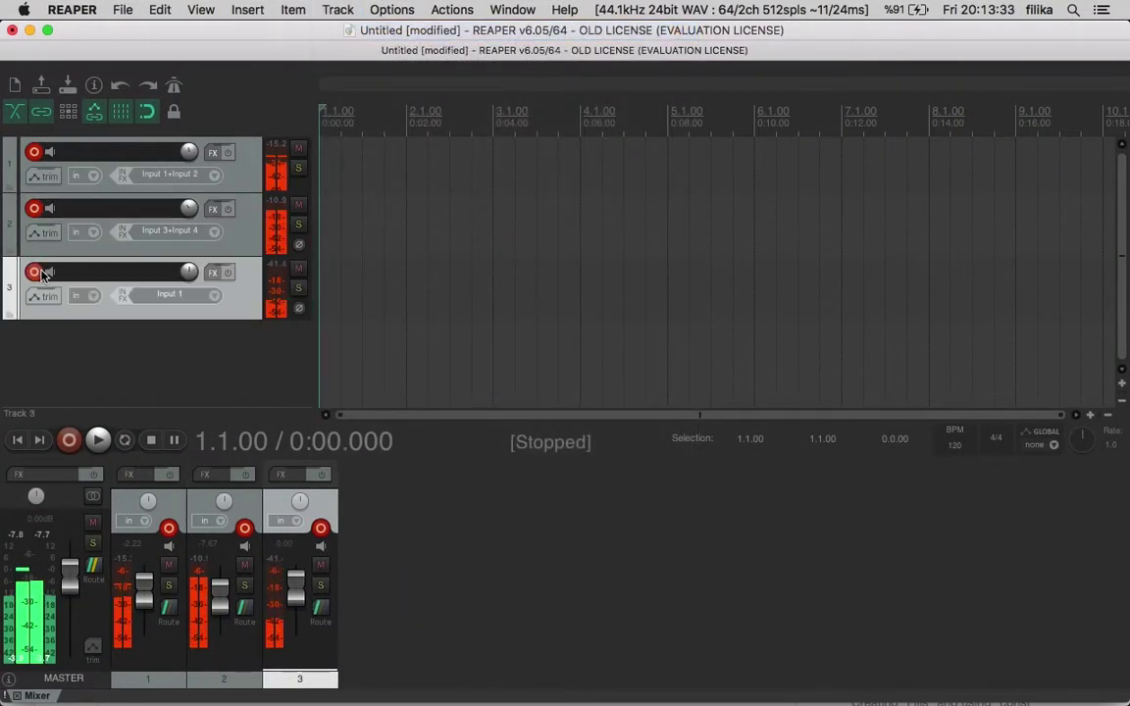
click(191, 294)
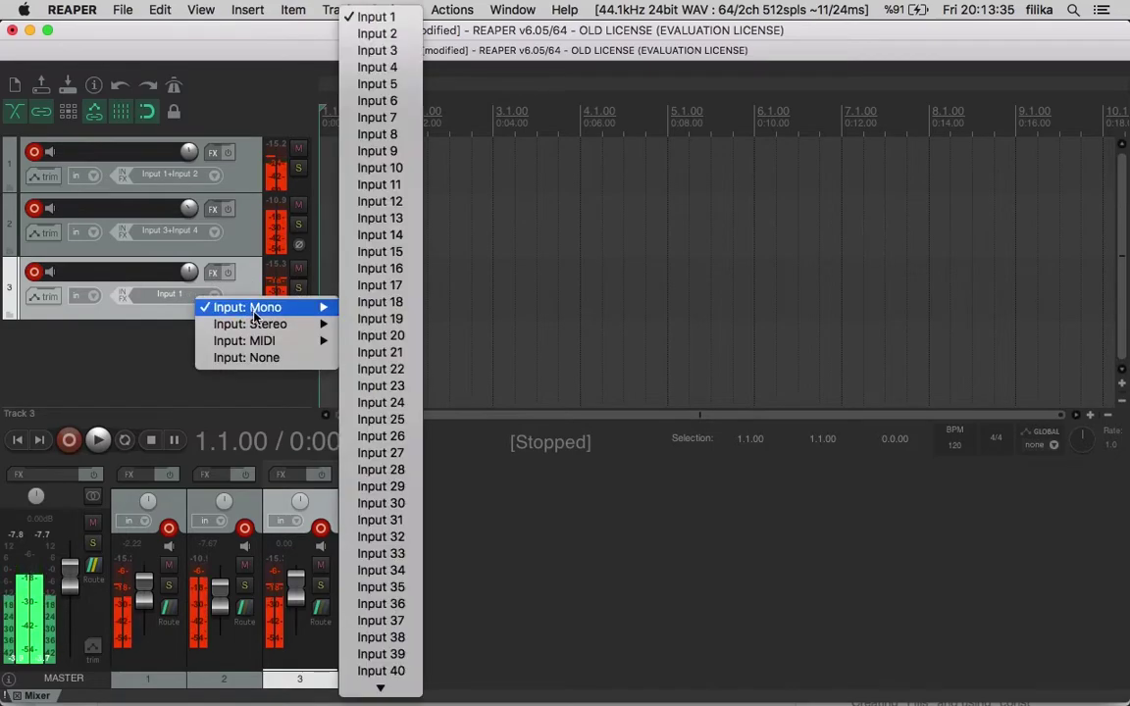
mouse_move(321, 332)
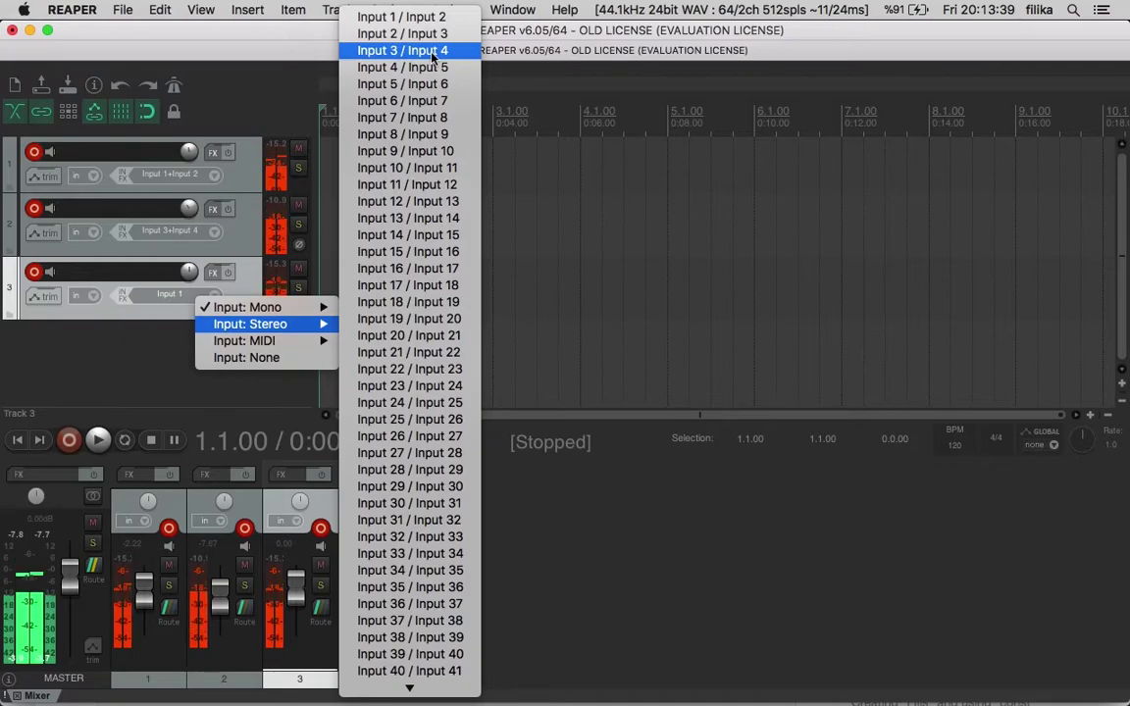
click(422, 83)
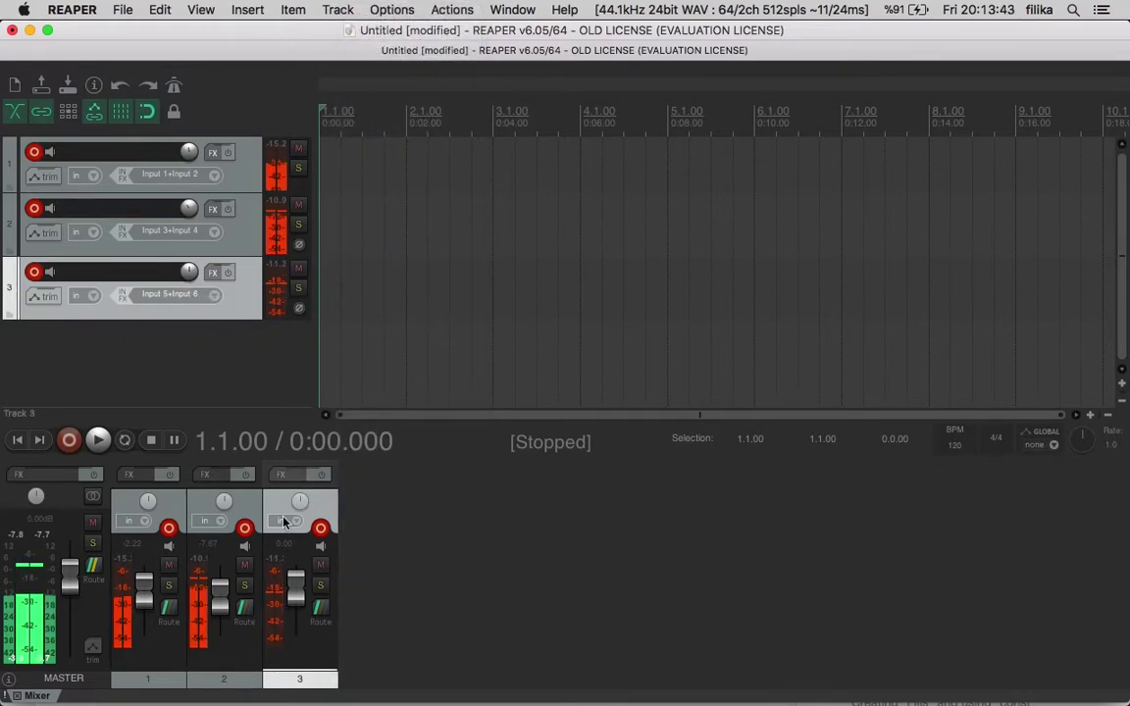
drag(295, 586, 297, 597)
Switch to the code editor and run the d16 pattern on orbit 15 in multiple-channel.tidal
key(ctrl+Up)
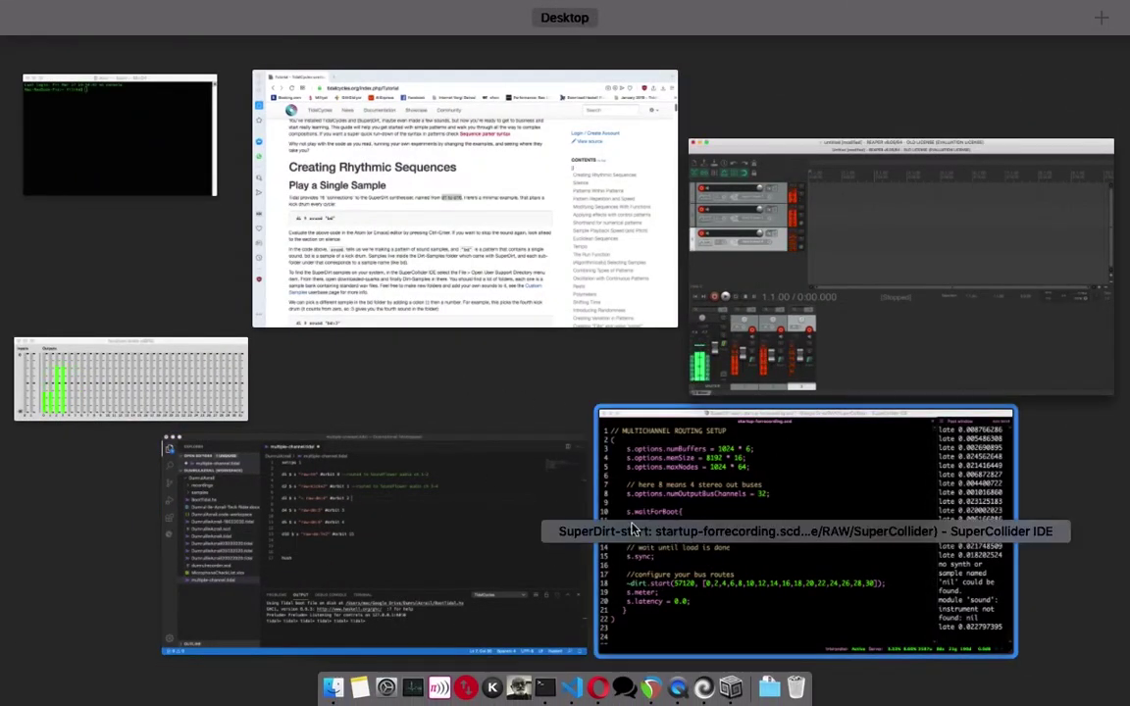
click(536, 499)
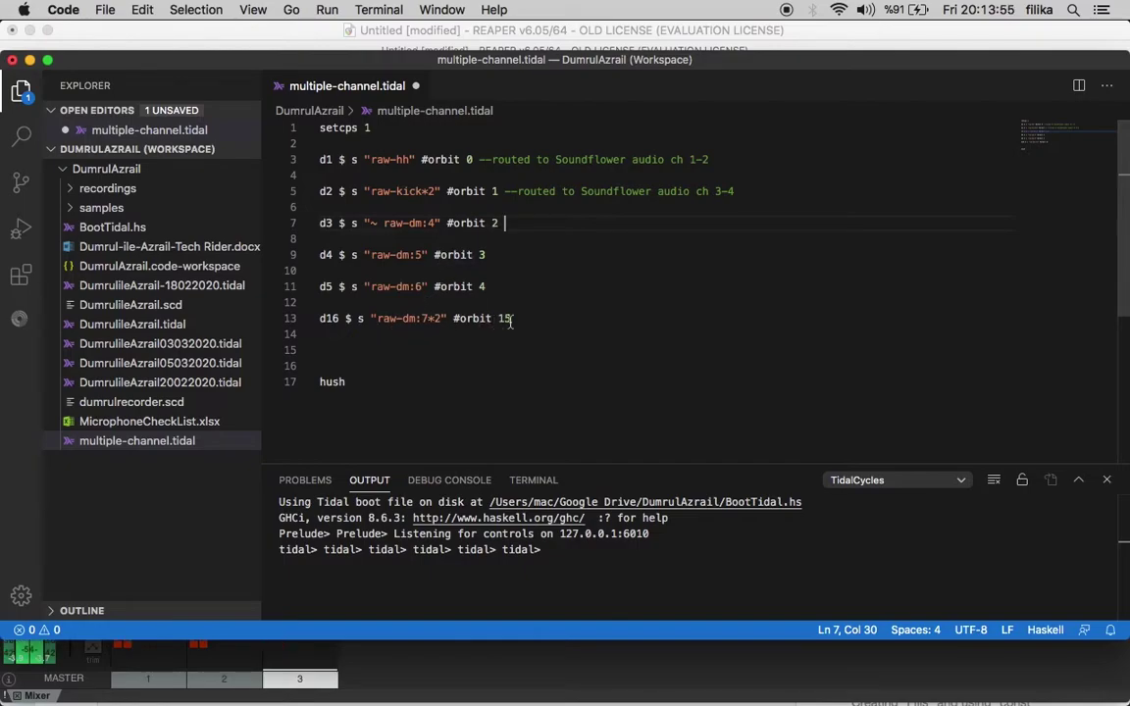
key(shift+Return)
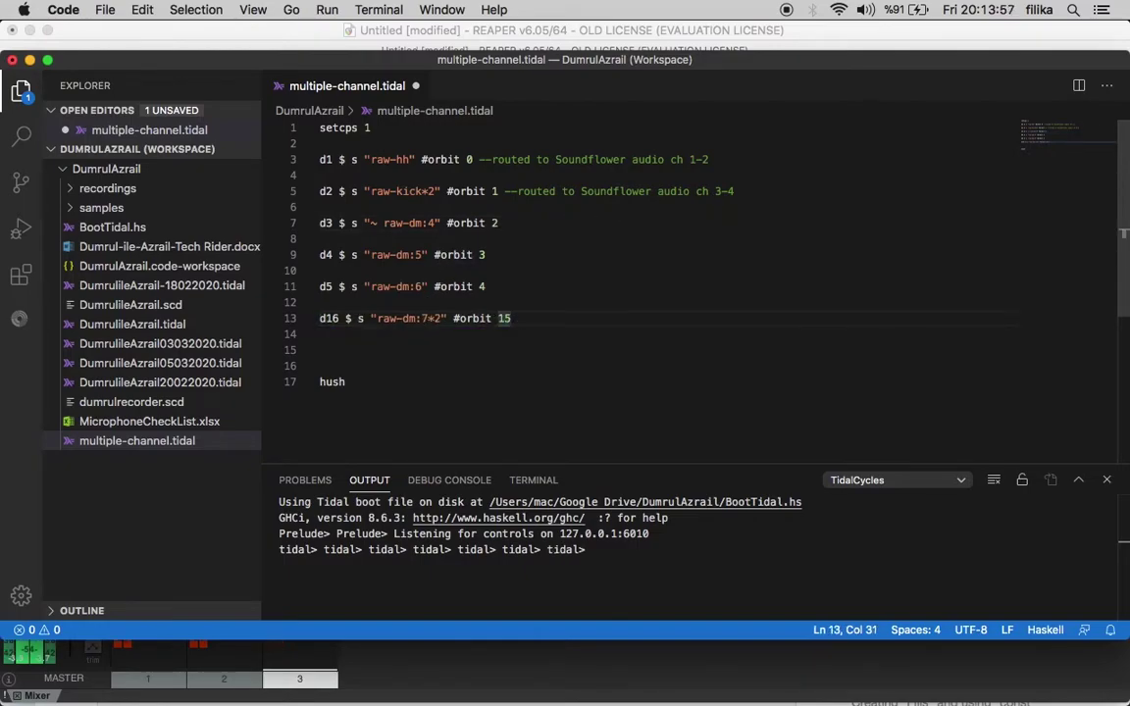
Add a fourth record-armed track in REAPER with its stereo input set to Input 31 / Input 32
key(ctrl+Up)
click(793, 326)
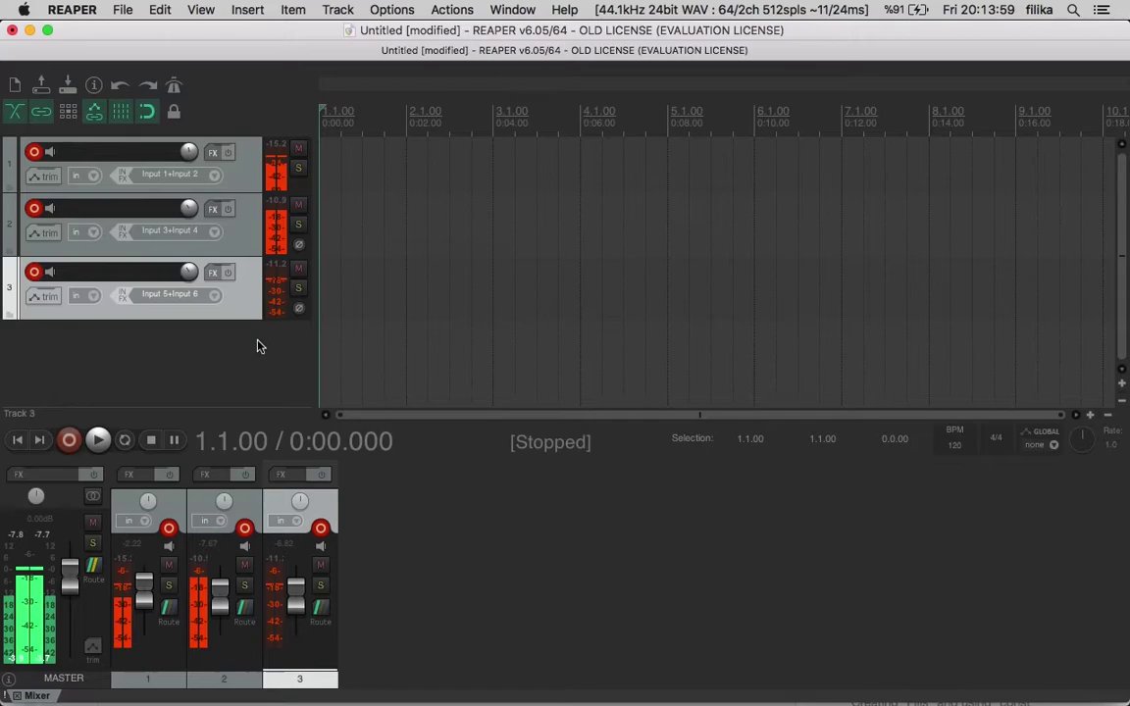
click(334, 9)
click(368, 27)
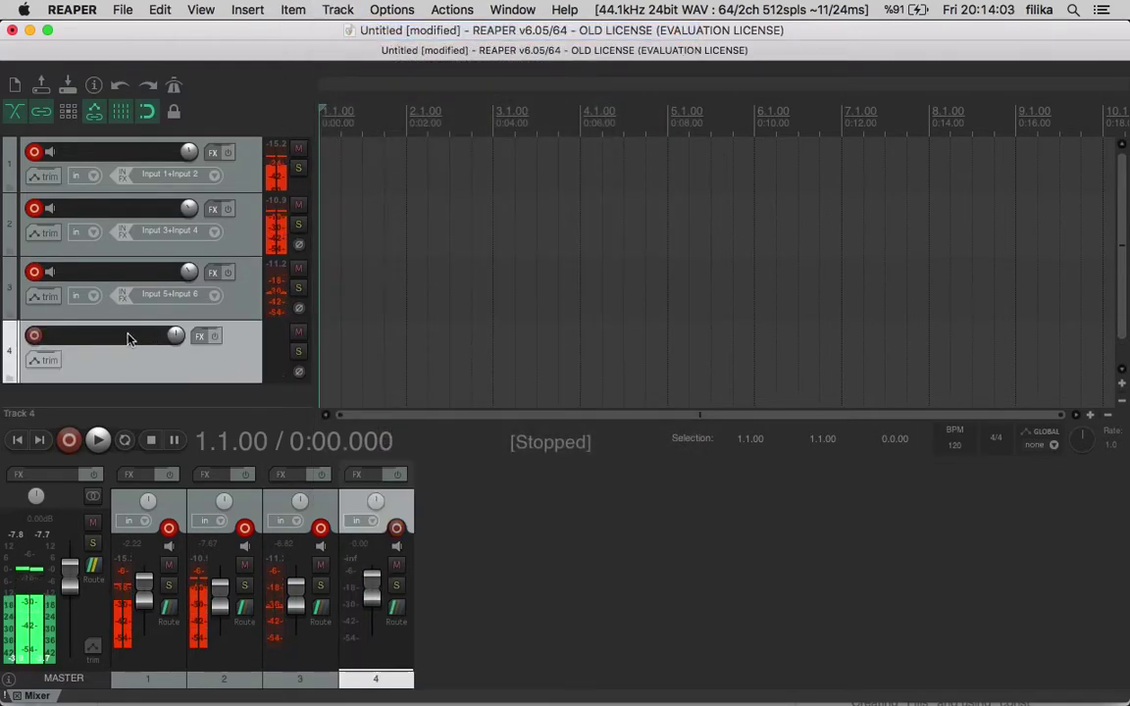
click(35, 336)
click(165, 359)
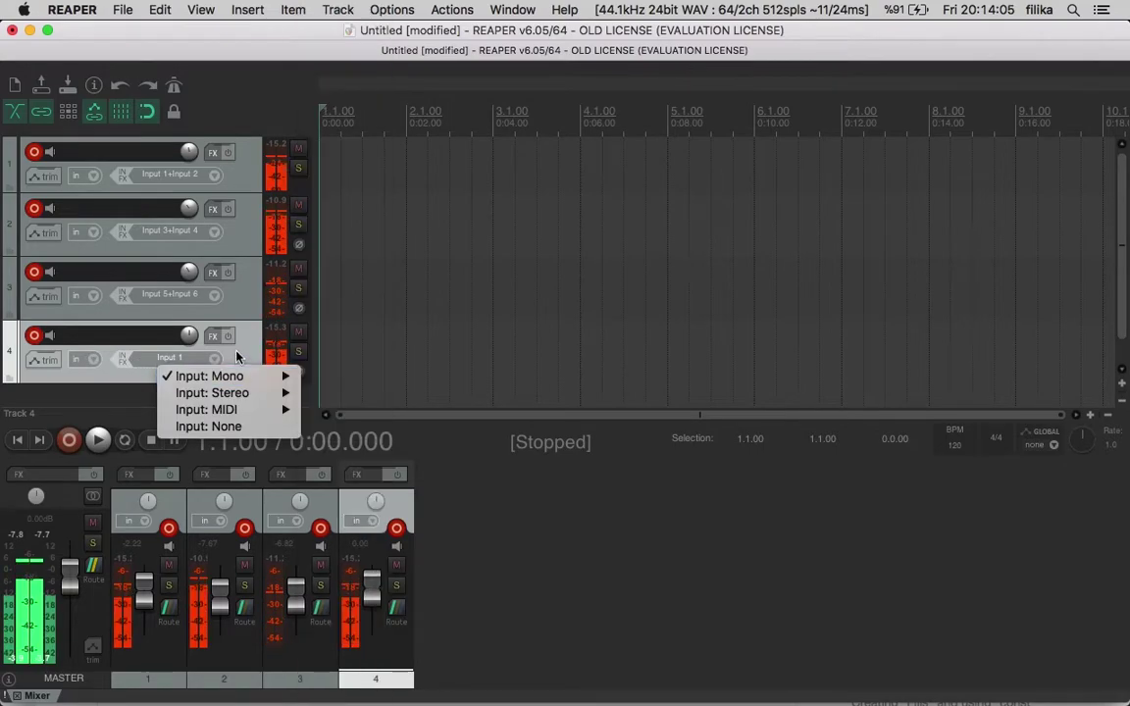
mouse_move(260, 394)
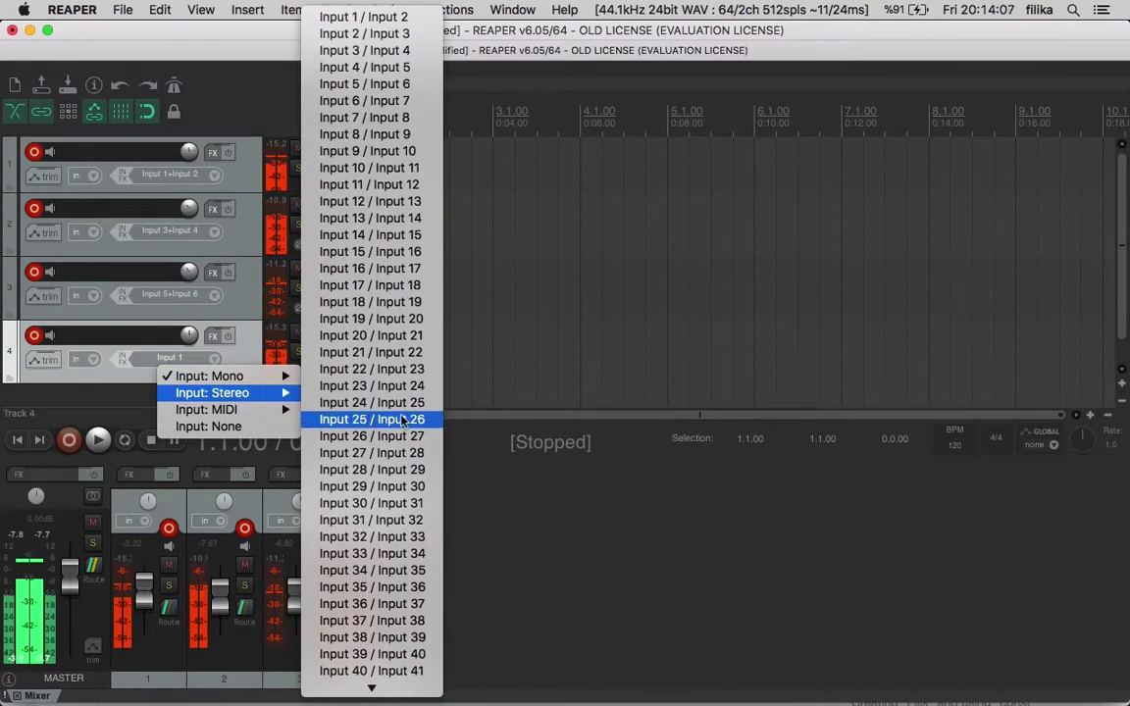
click(412, 522)
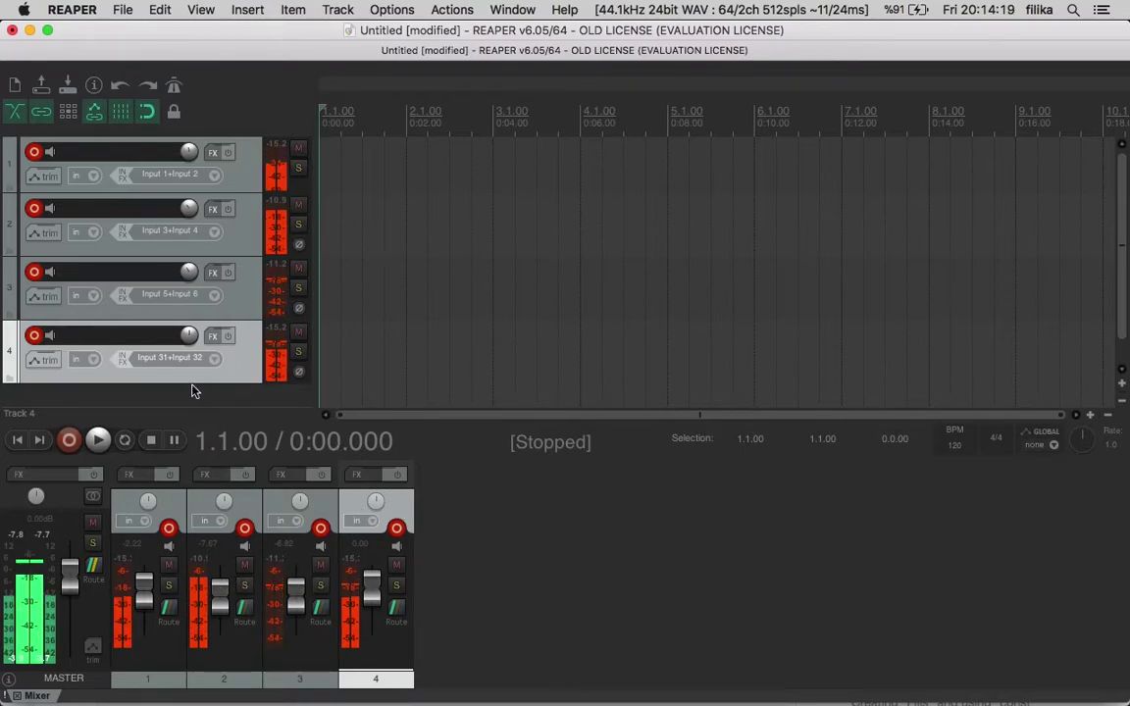
Solo track 4, and change the d16 pattern in multiple-channel.tidal to "raw-dm:7*8" and run it
click(298, 355)
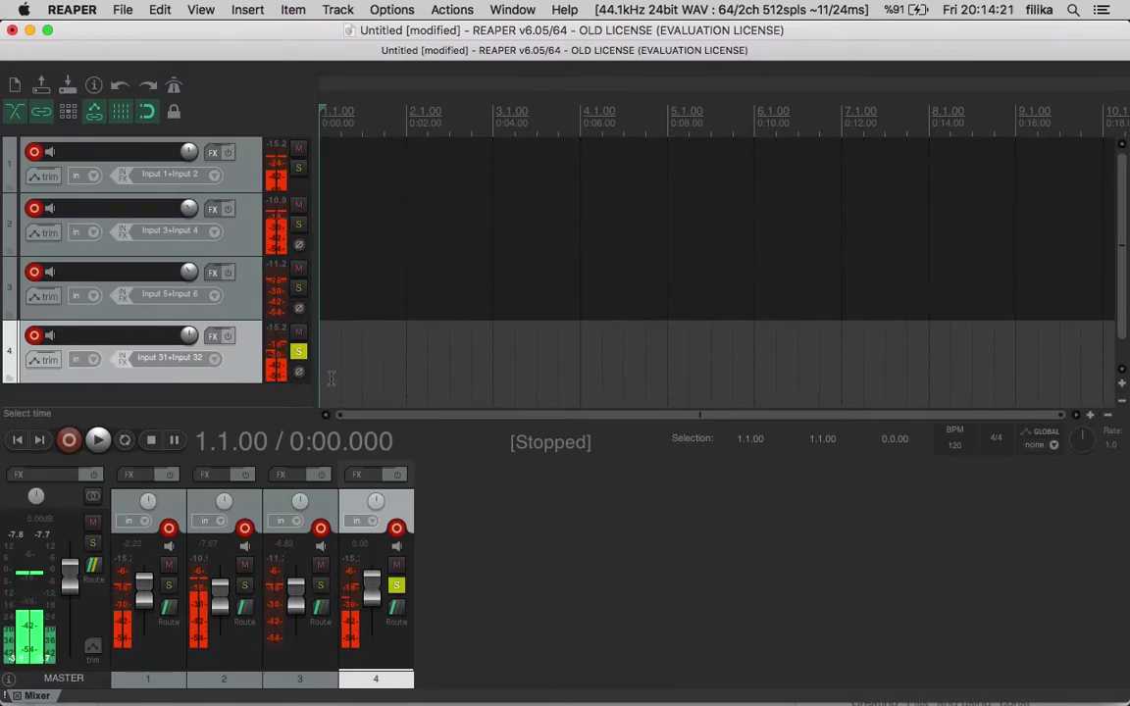
key(ctrl+Up)
click(455, 583)
click(441, 318)
key(BackSpace)
text(8)
key(shift+Return)
Return to REAPER, turn off solo on track 4, and start recording all four armed tracks
key(ctrl+Up)
click(731, 278)
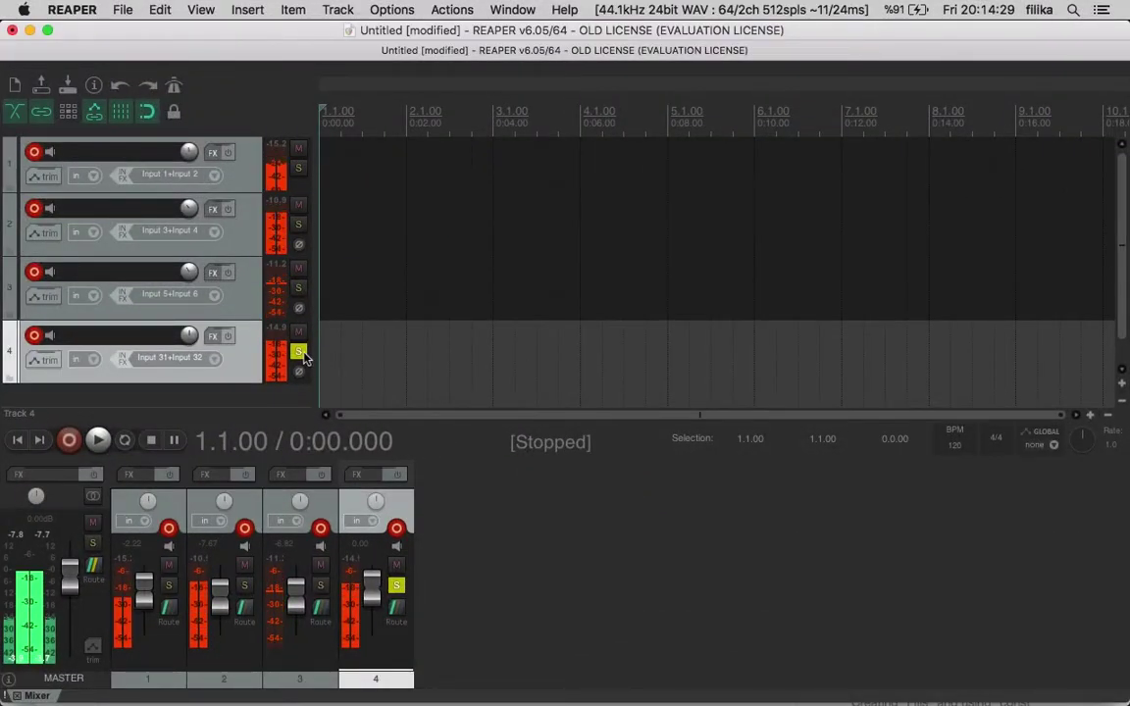
click(301, 354)
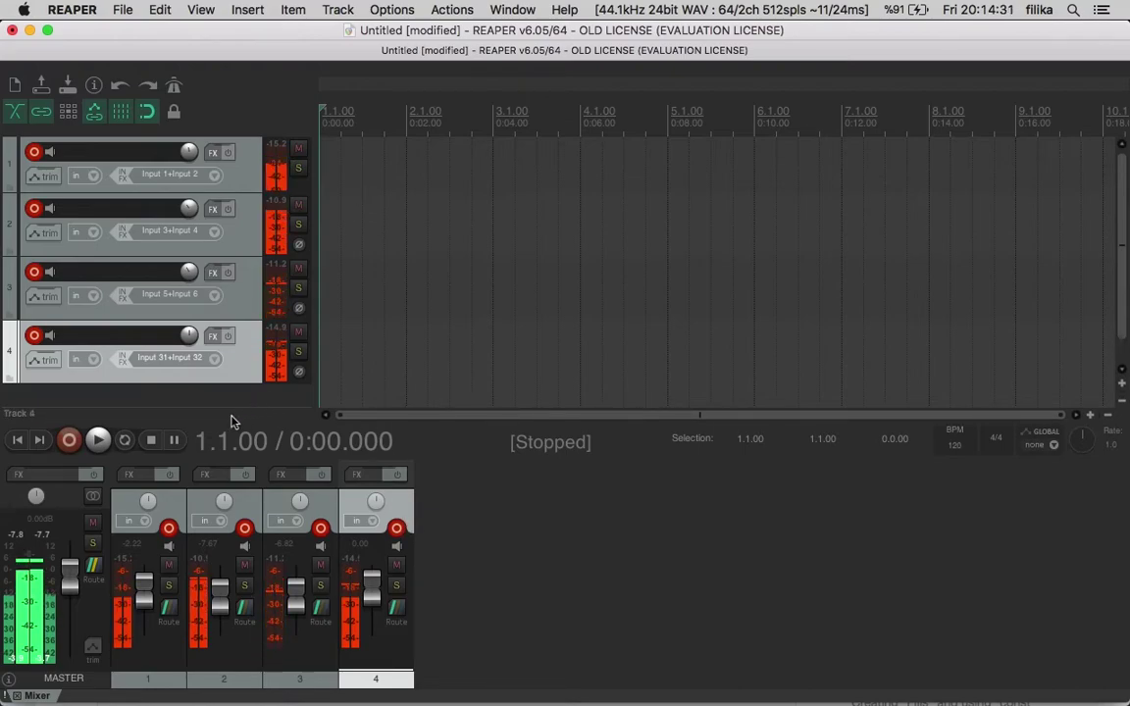
click(69, 440)
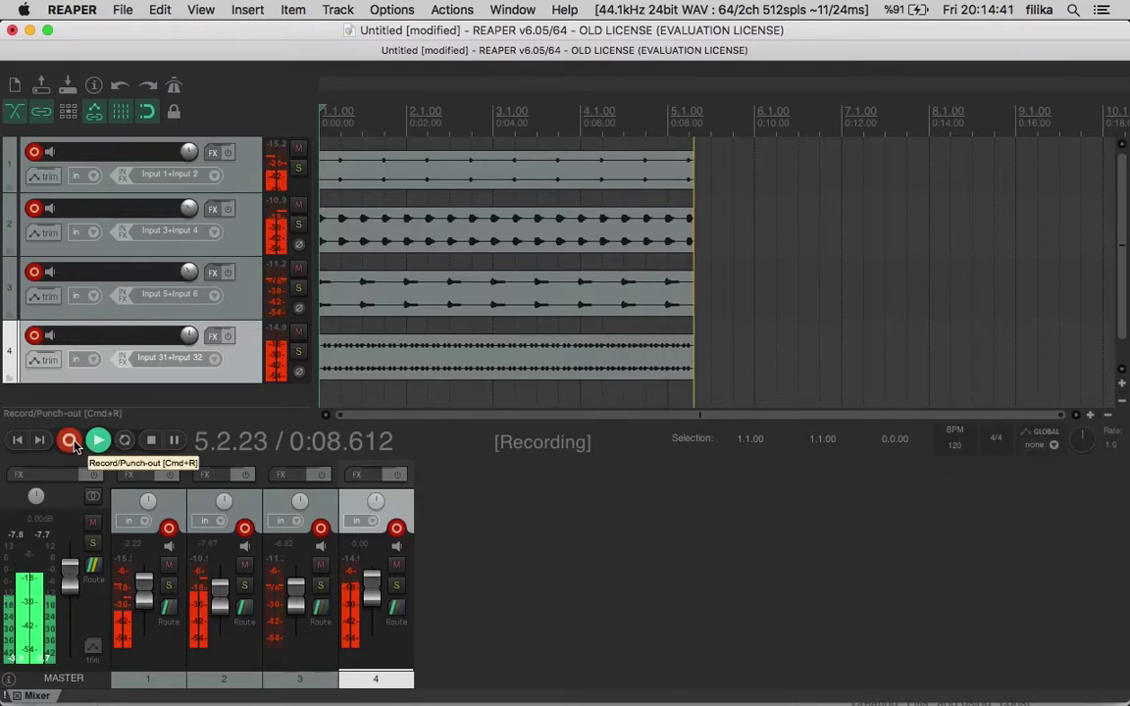
Run the hush line in multiple-channel.tidal to silence all patterns while REAPER keeps recording
key(ctrl+Up)
click(392, 461)
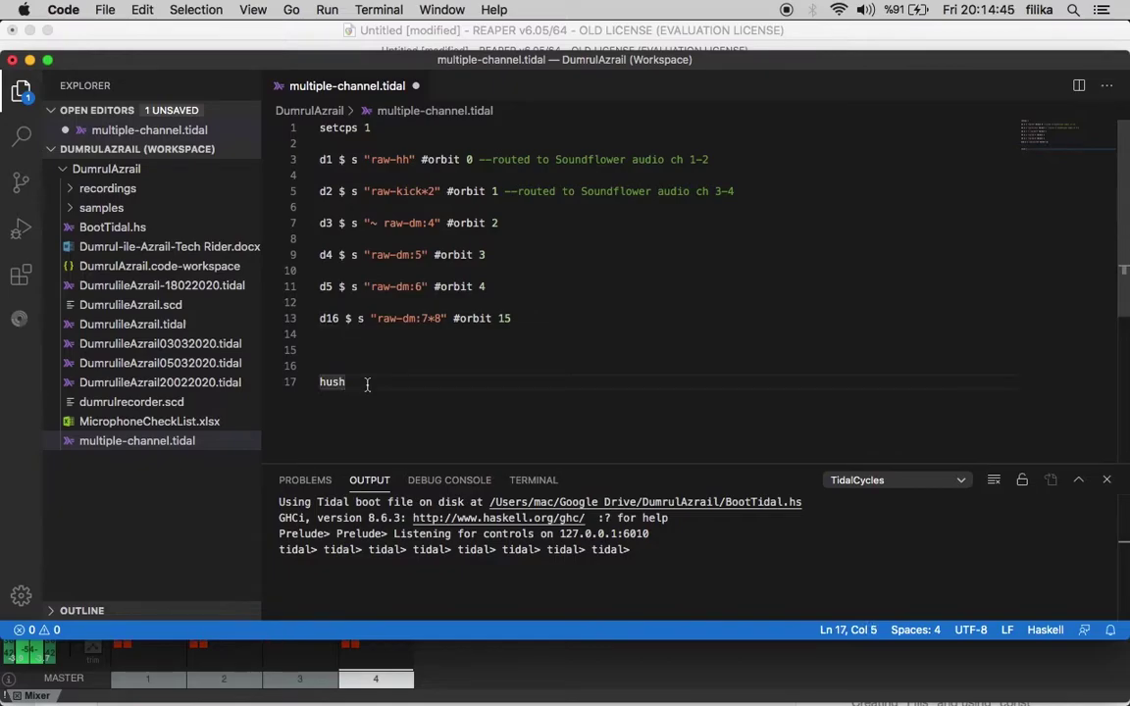
key(shift+Return)
Stop the four-track recording in REAPER and save the project
key(ctrl+Up)
click(719, 278)
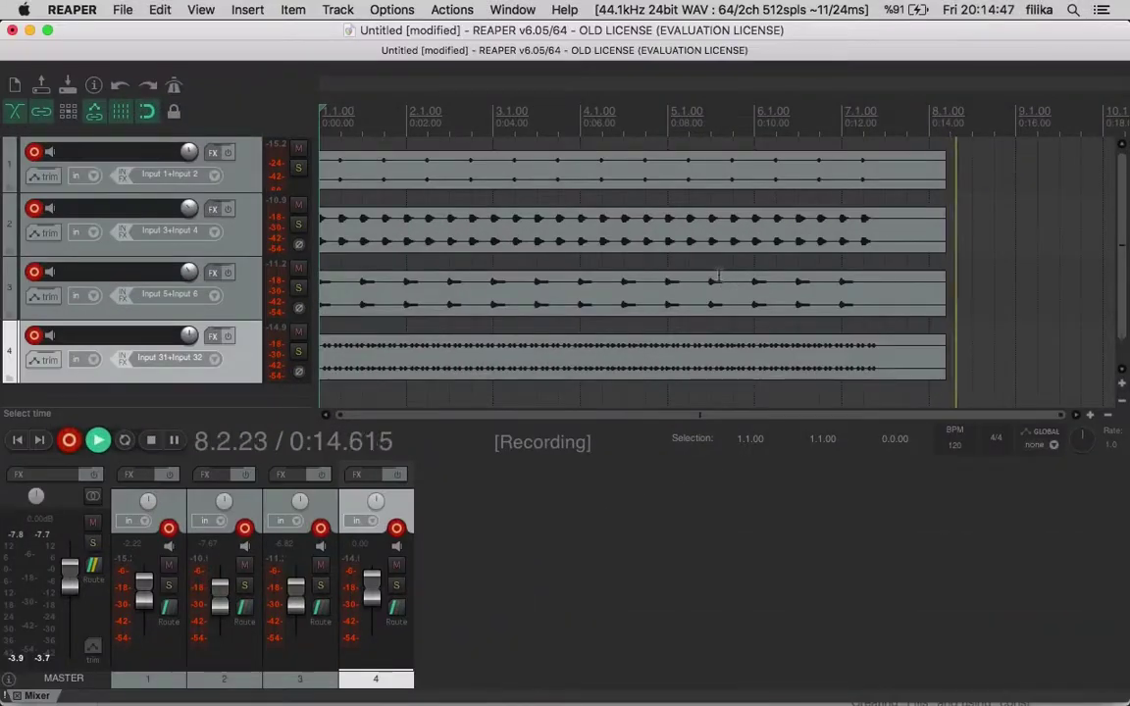
key(space)
click(491, 388)
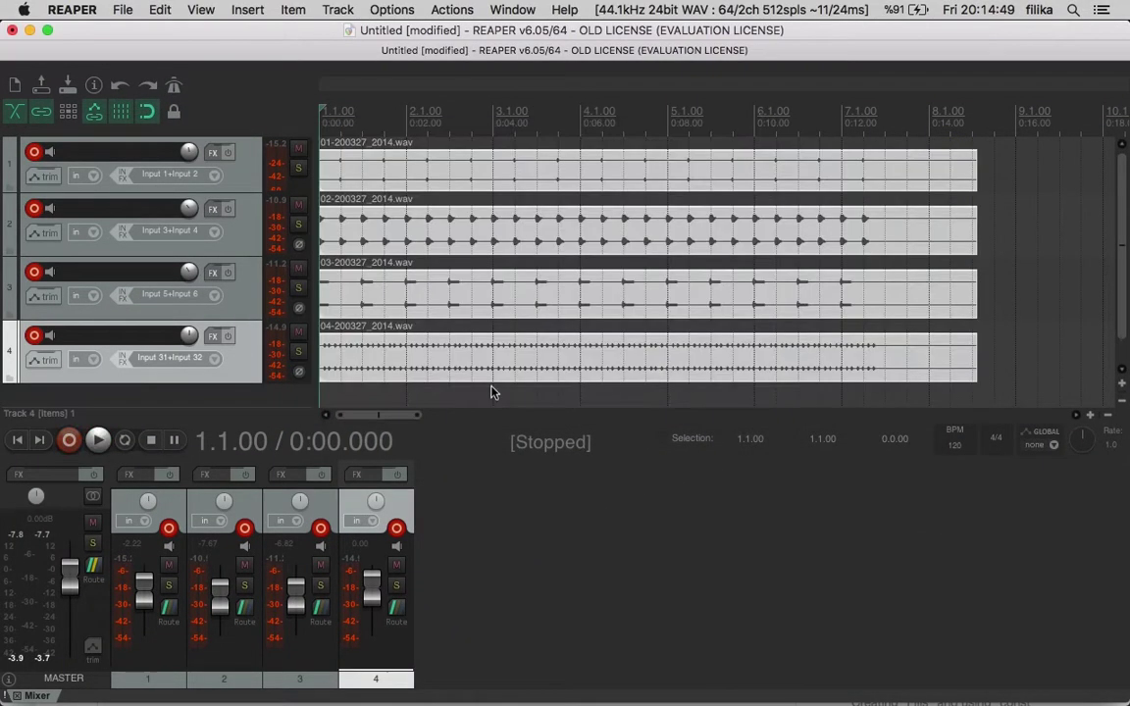
key(super+s)
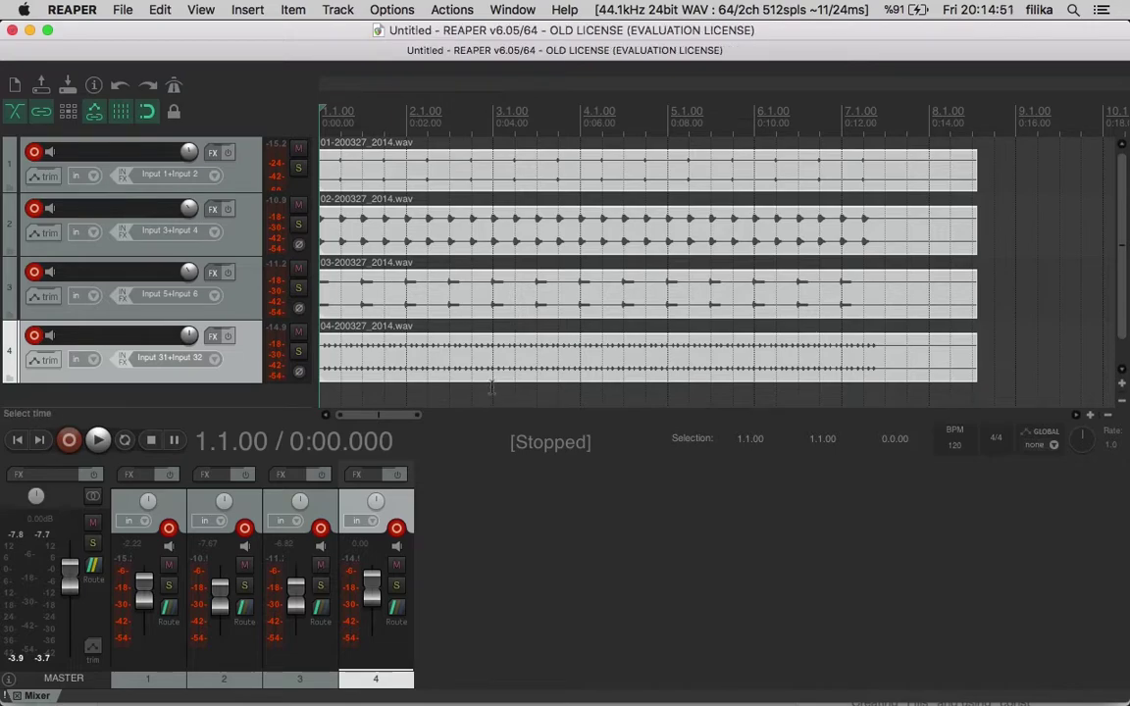